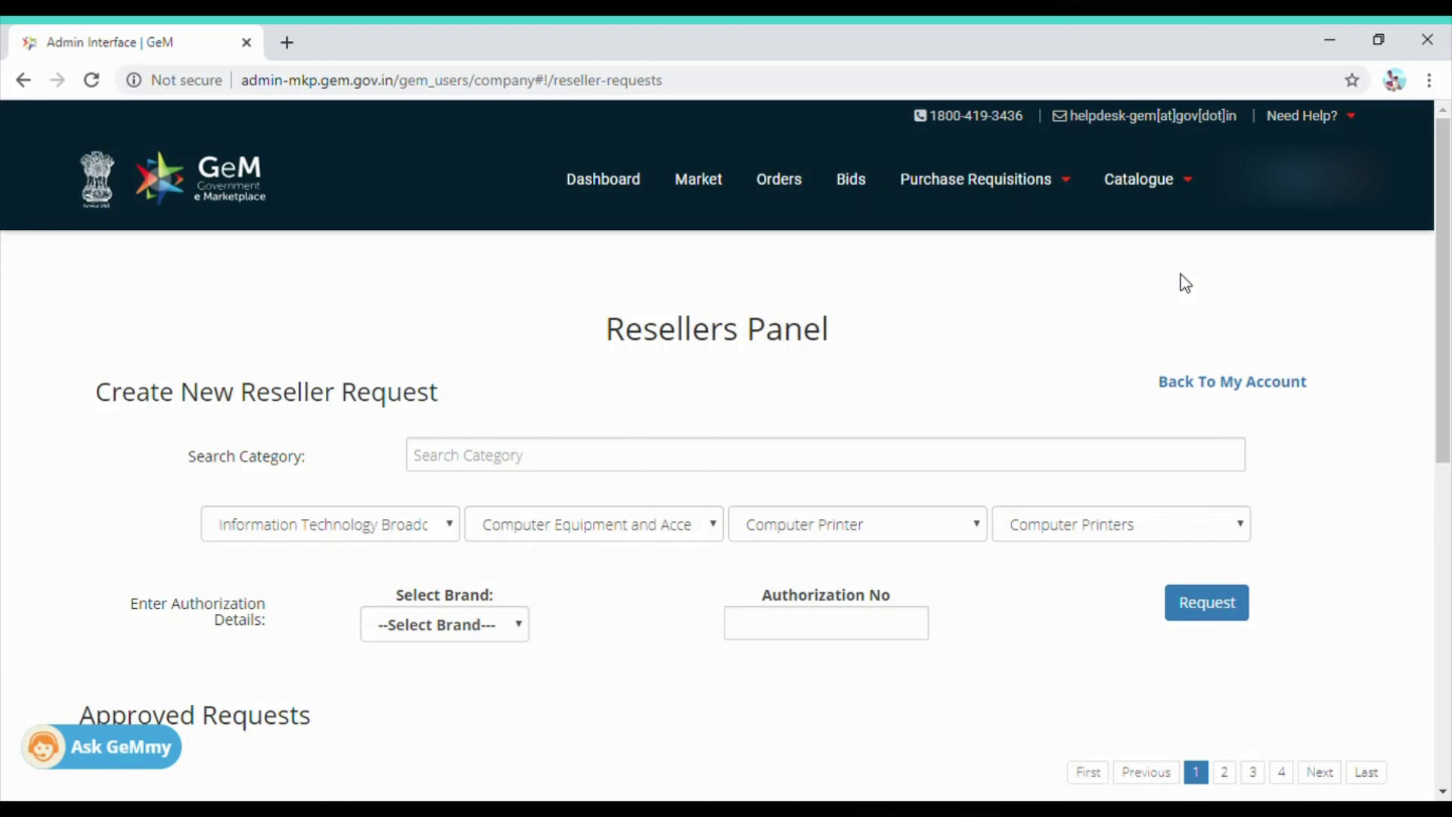
Open the Reseller Panel from the seller's My Account page.
click(1278, 198)
mouse_move(1264, 214)
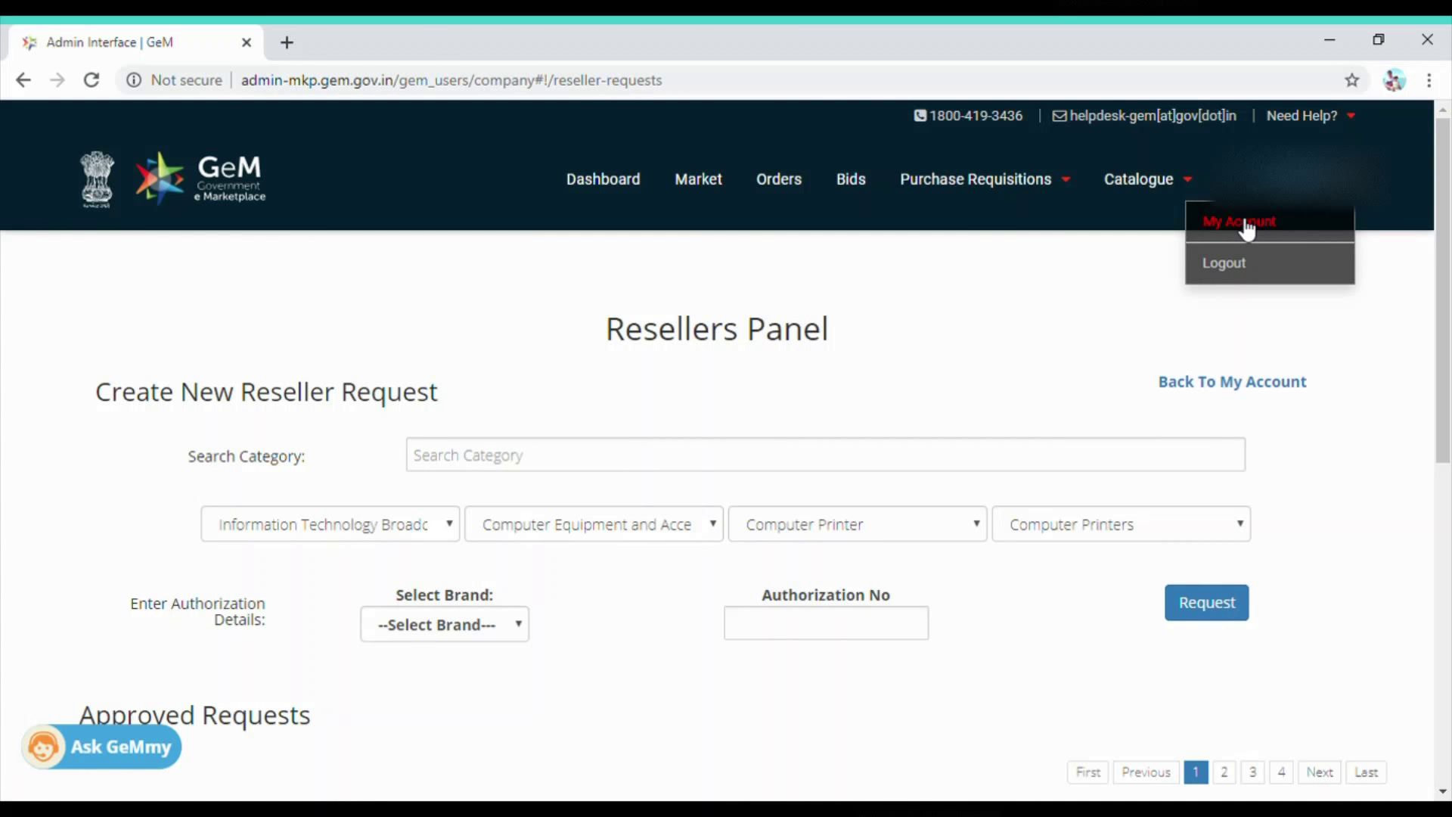
click(1246, 228)
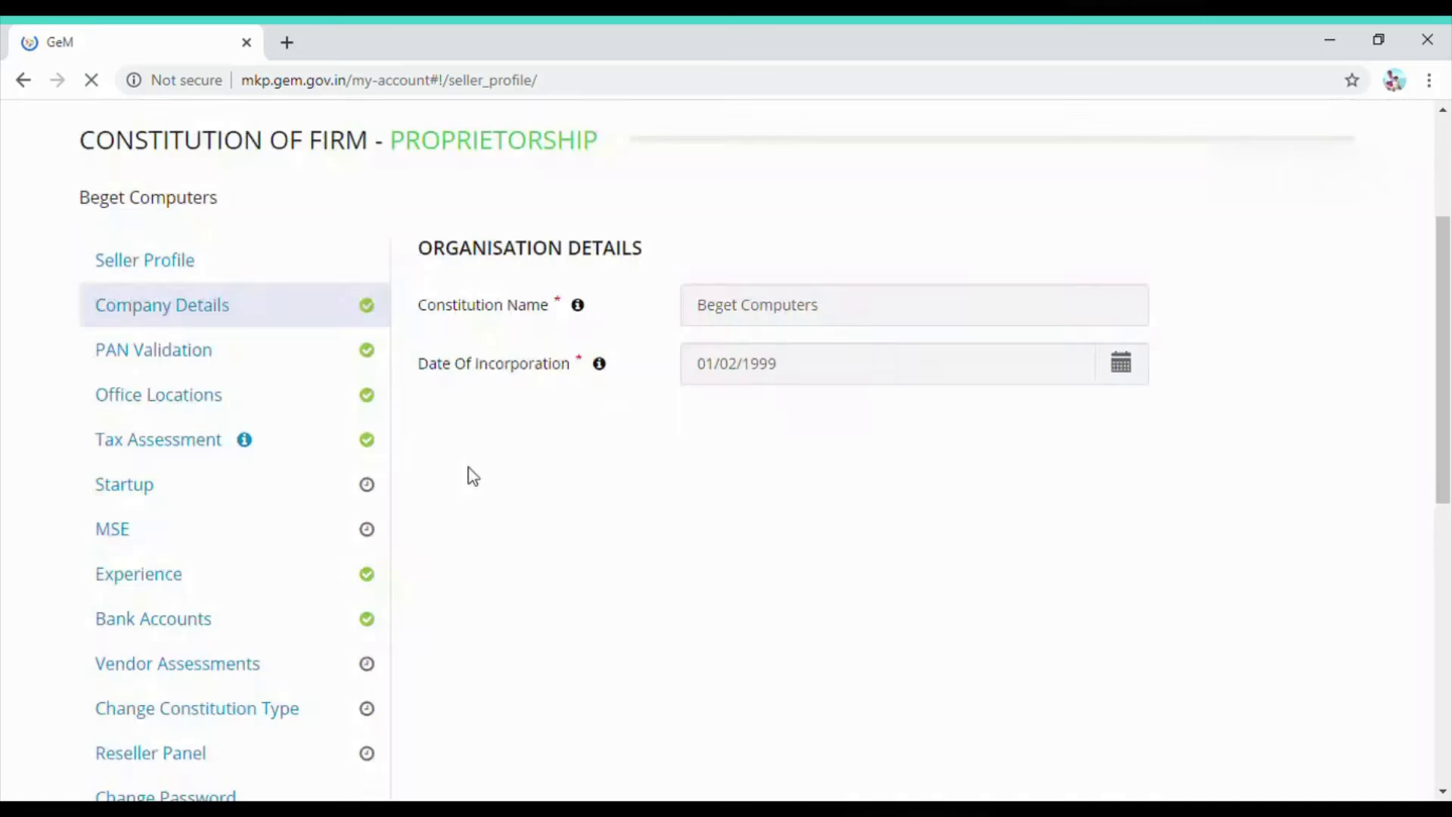
scroll(471, 476, down, 3)
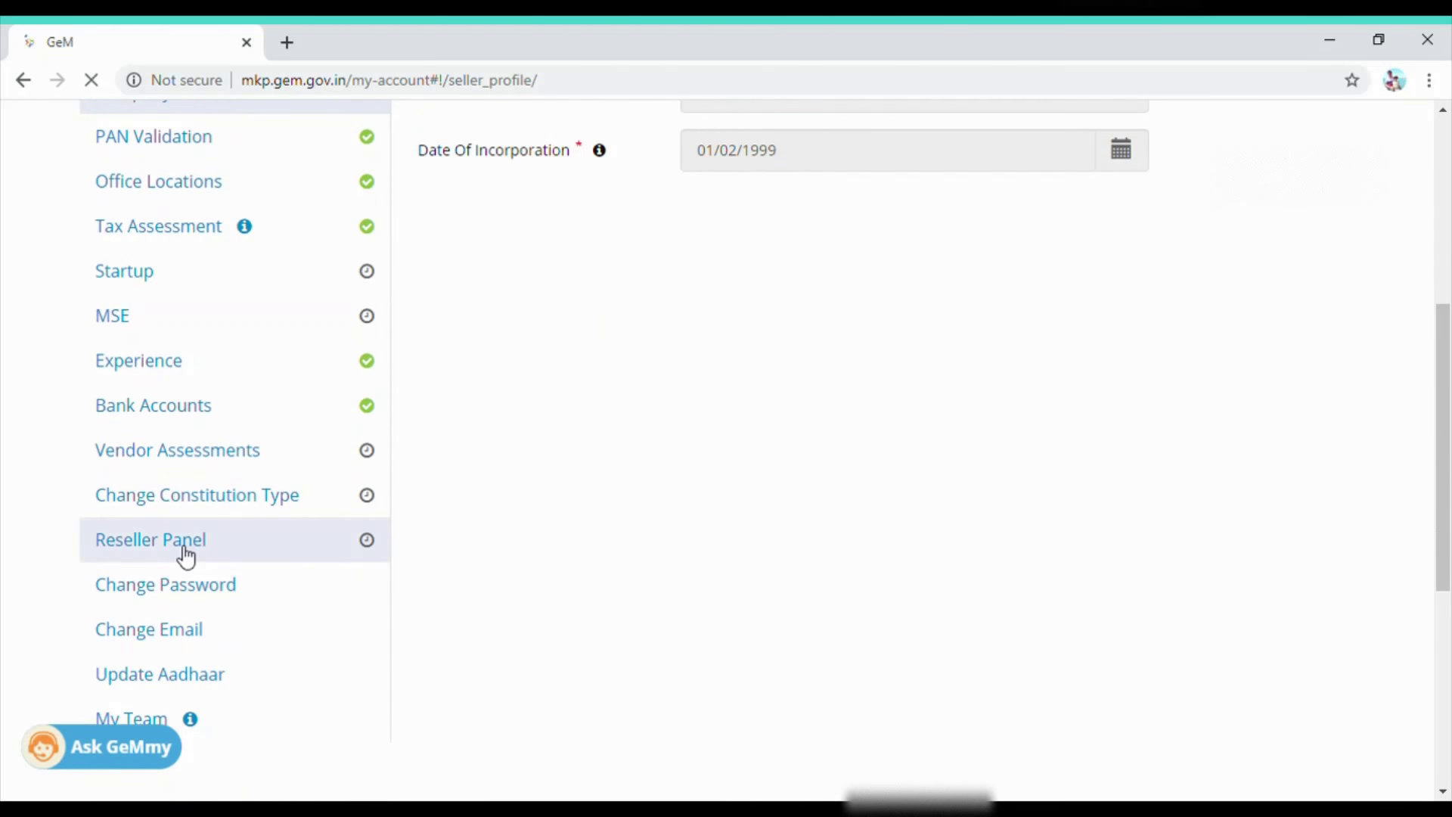
click(184, 550)
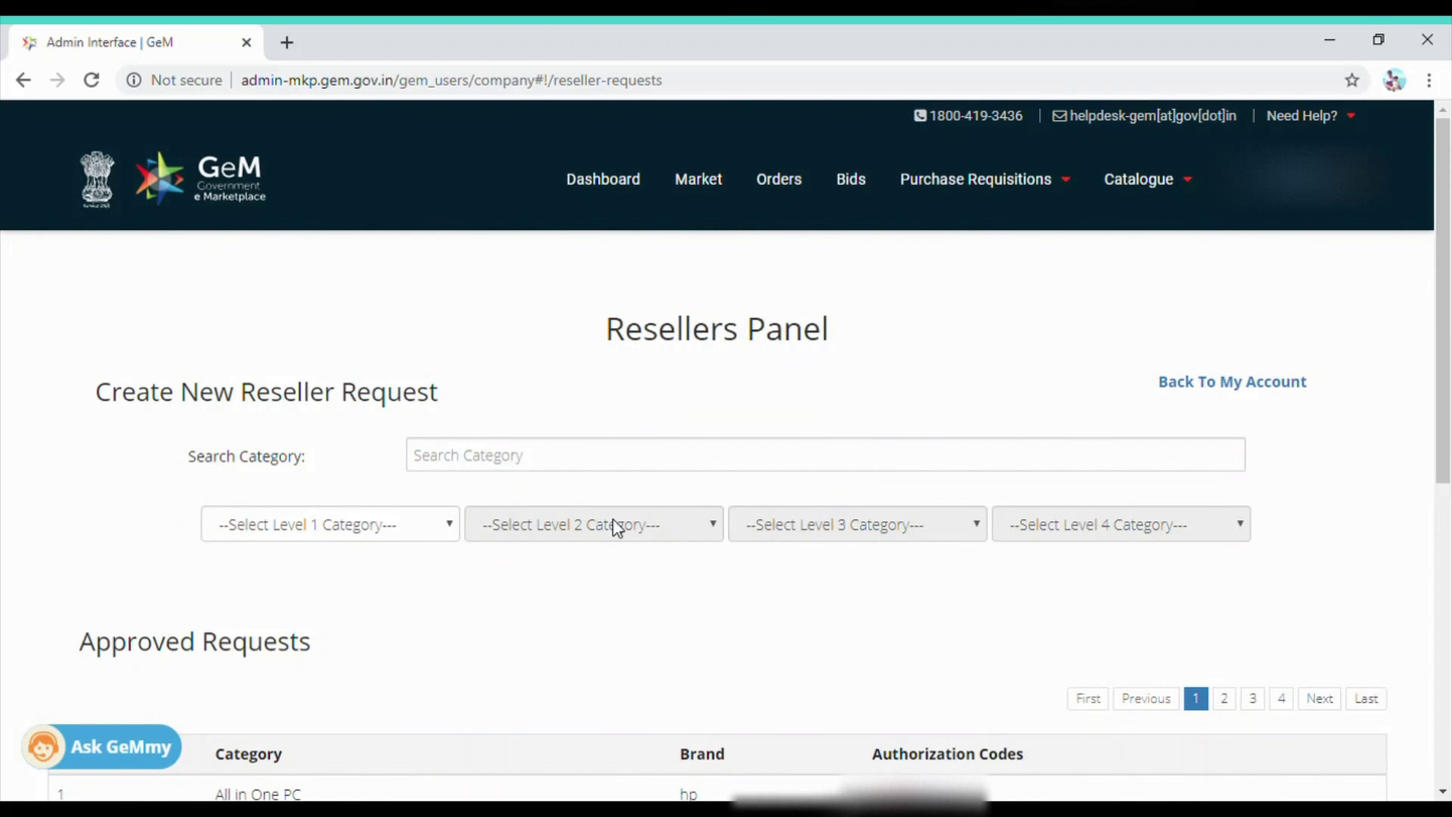
Search the new reseller request's categories for "computer print", choose Computer Printers and select hp as the brand.
scroll(617, 527, down, 3)
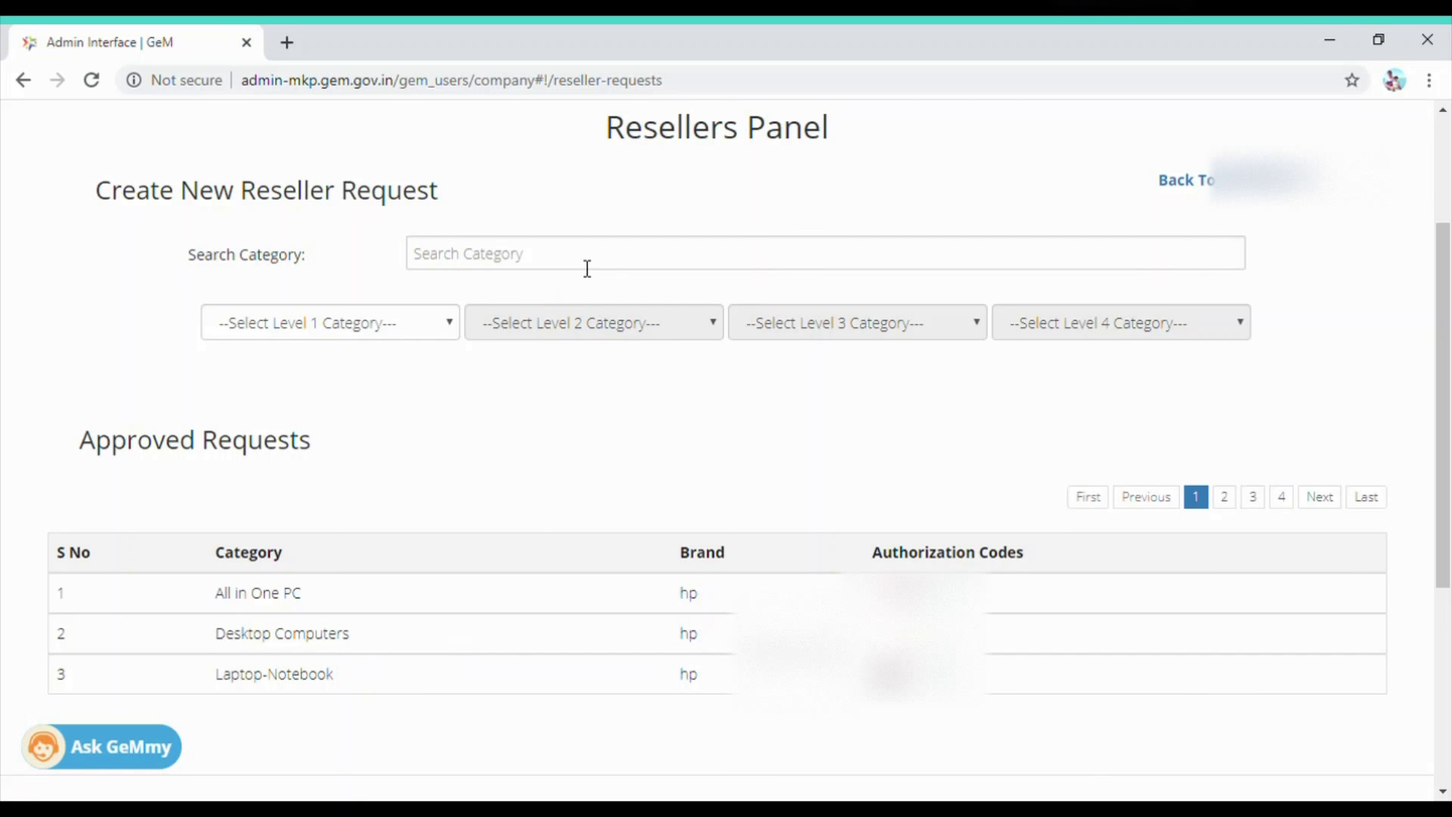
text(computer p)
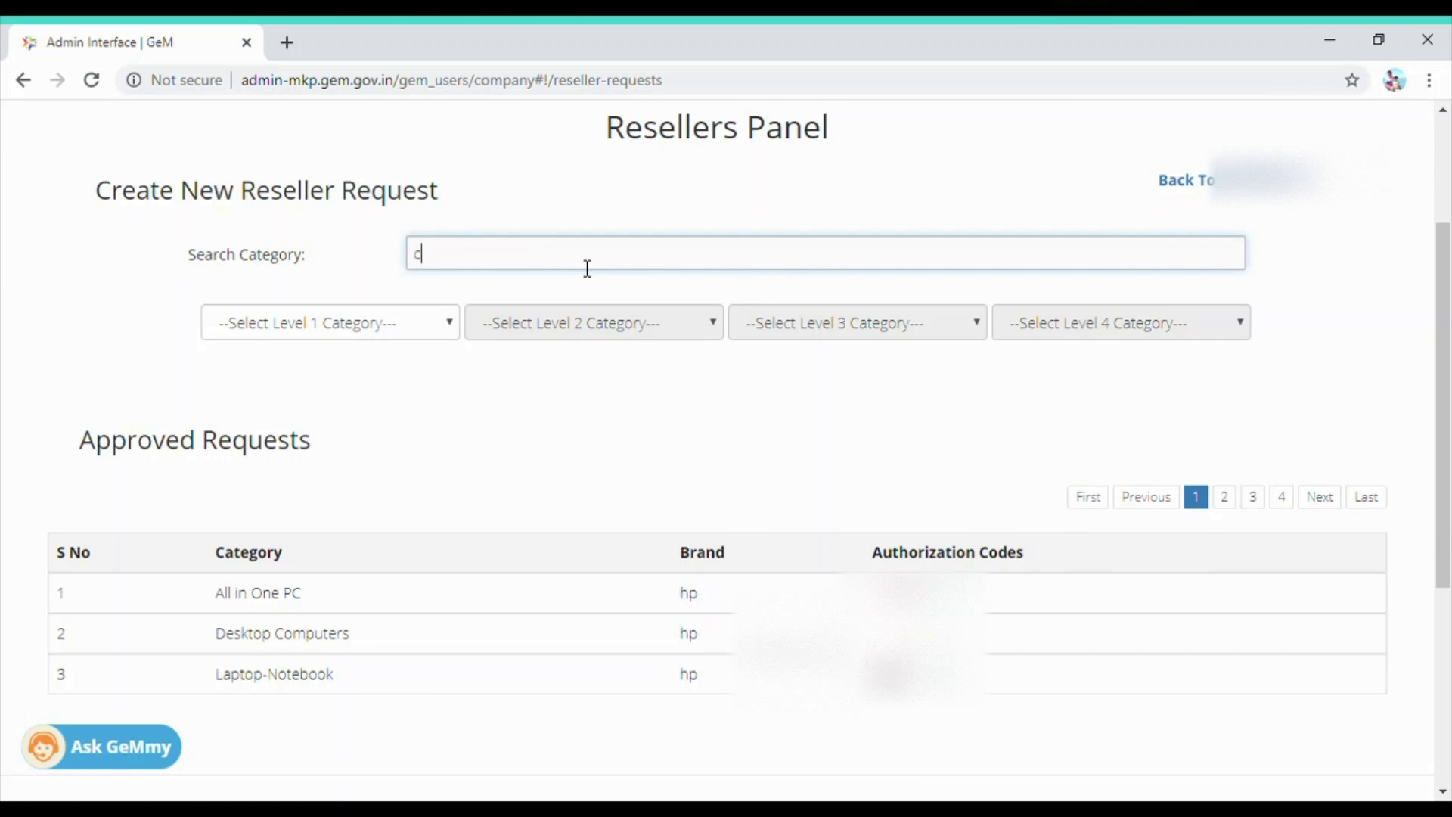
text(rint)
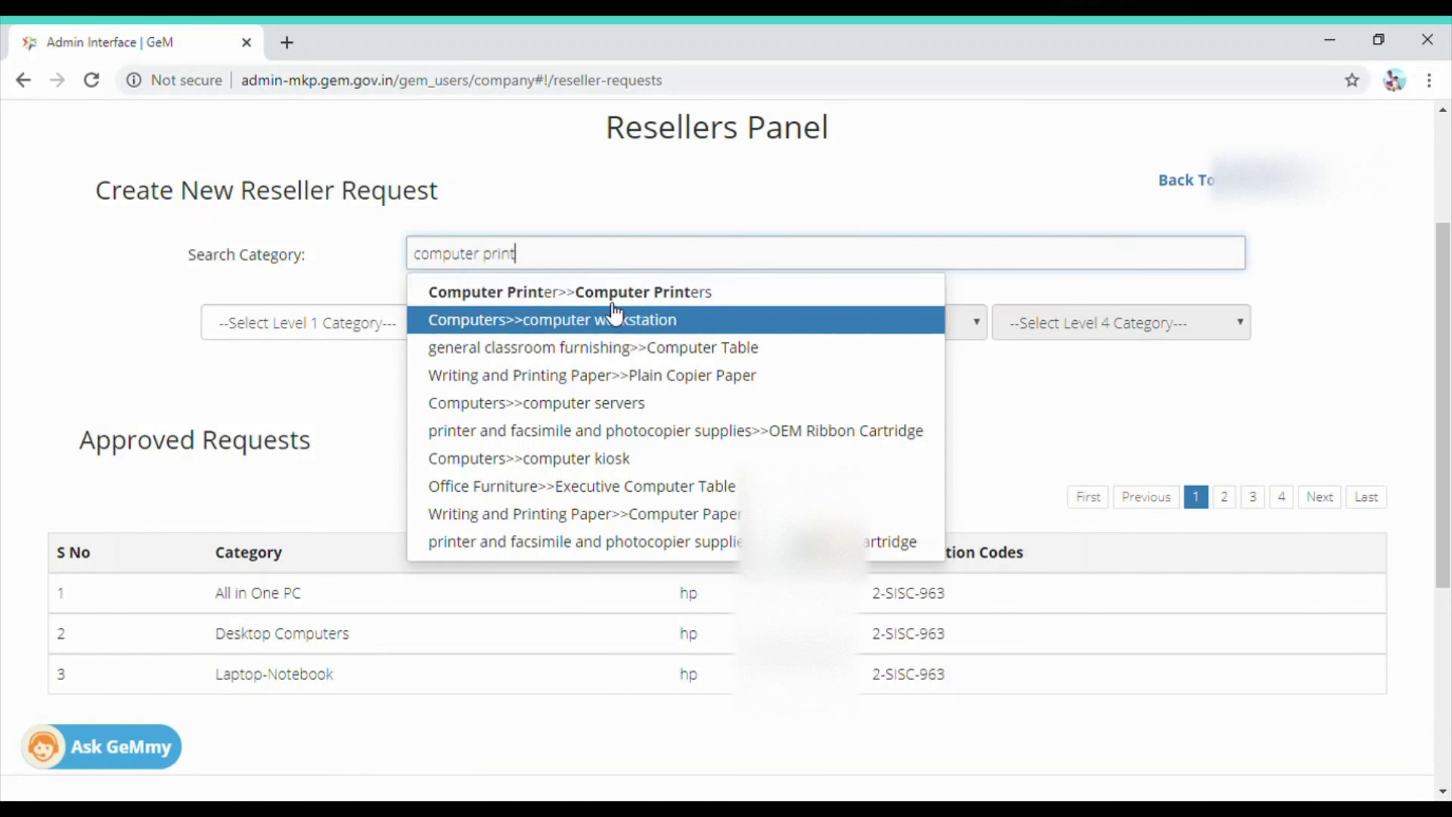
click(857, 290)
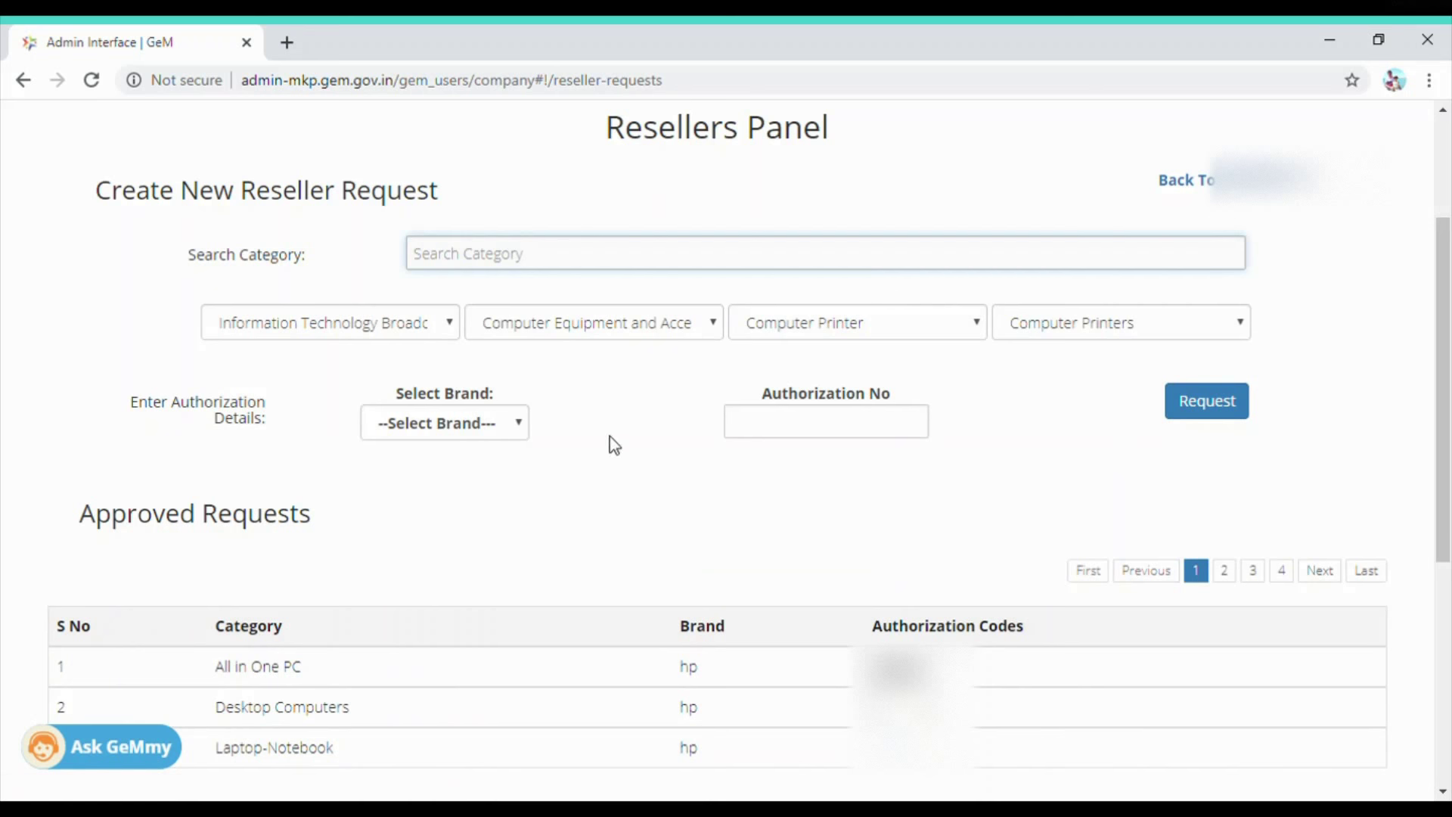
click(521, 426)
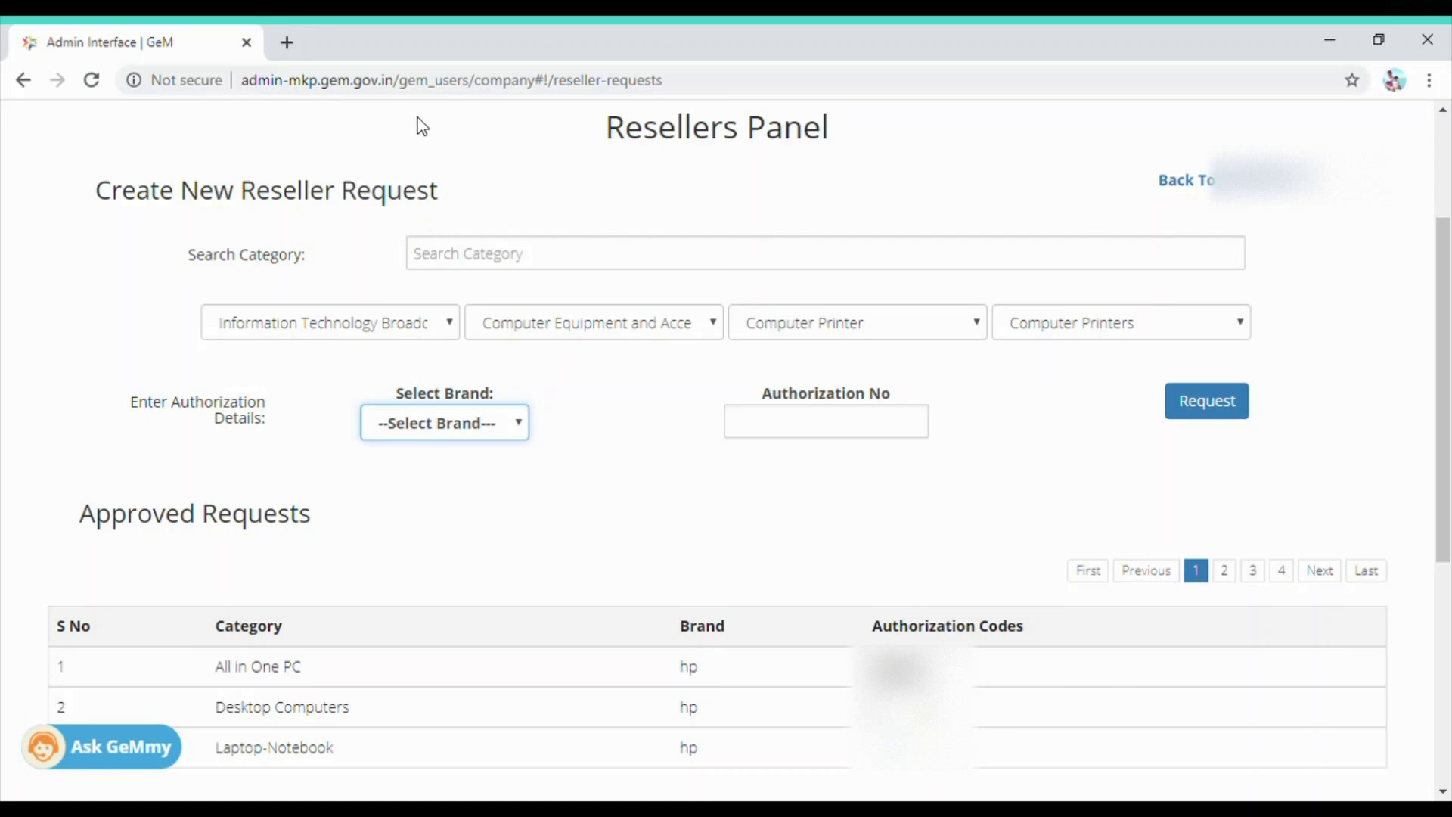
key(Down)
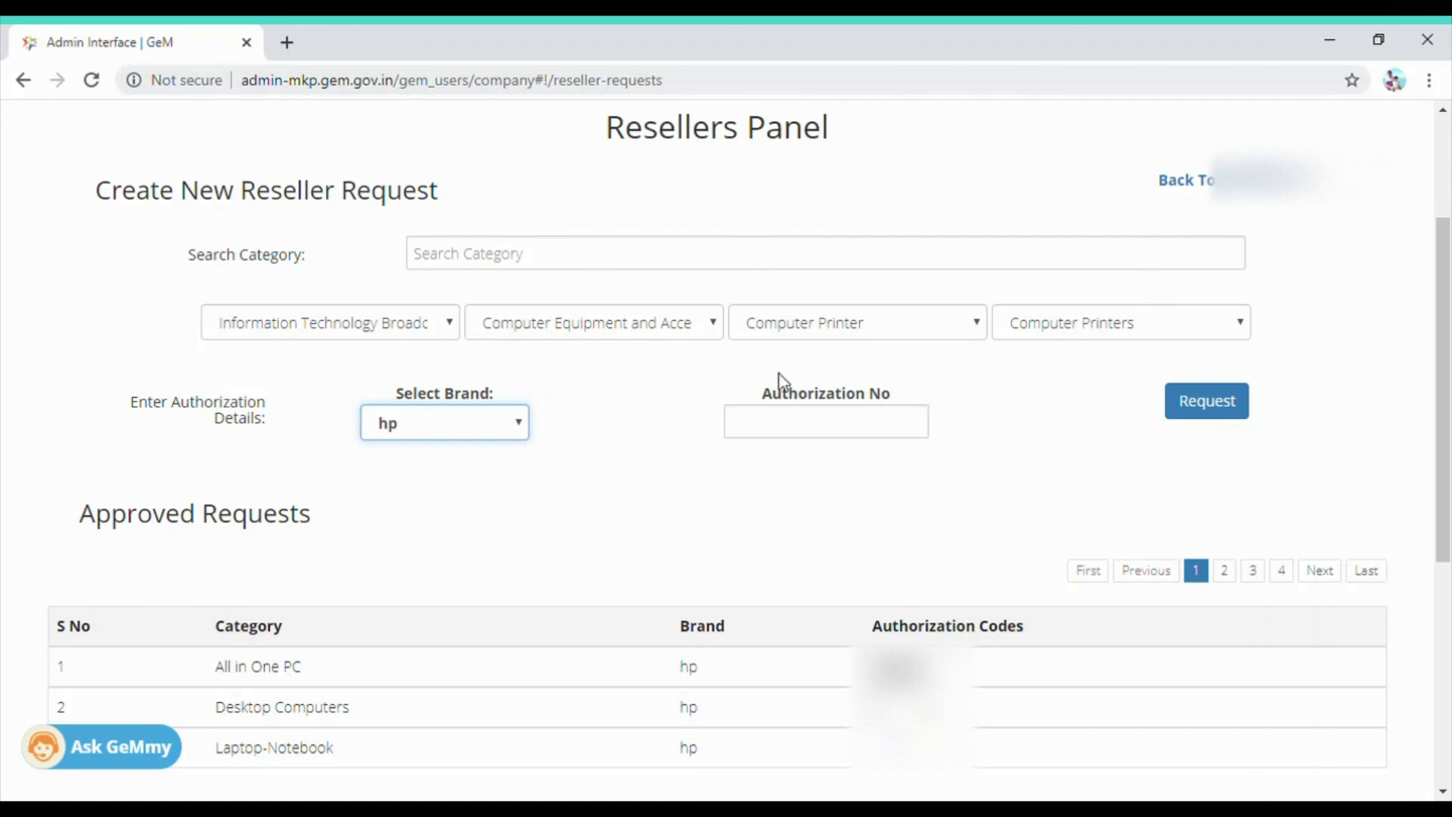
Try a placeholder authorization number in the reseller request and clear the field.
click(799, 424)
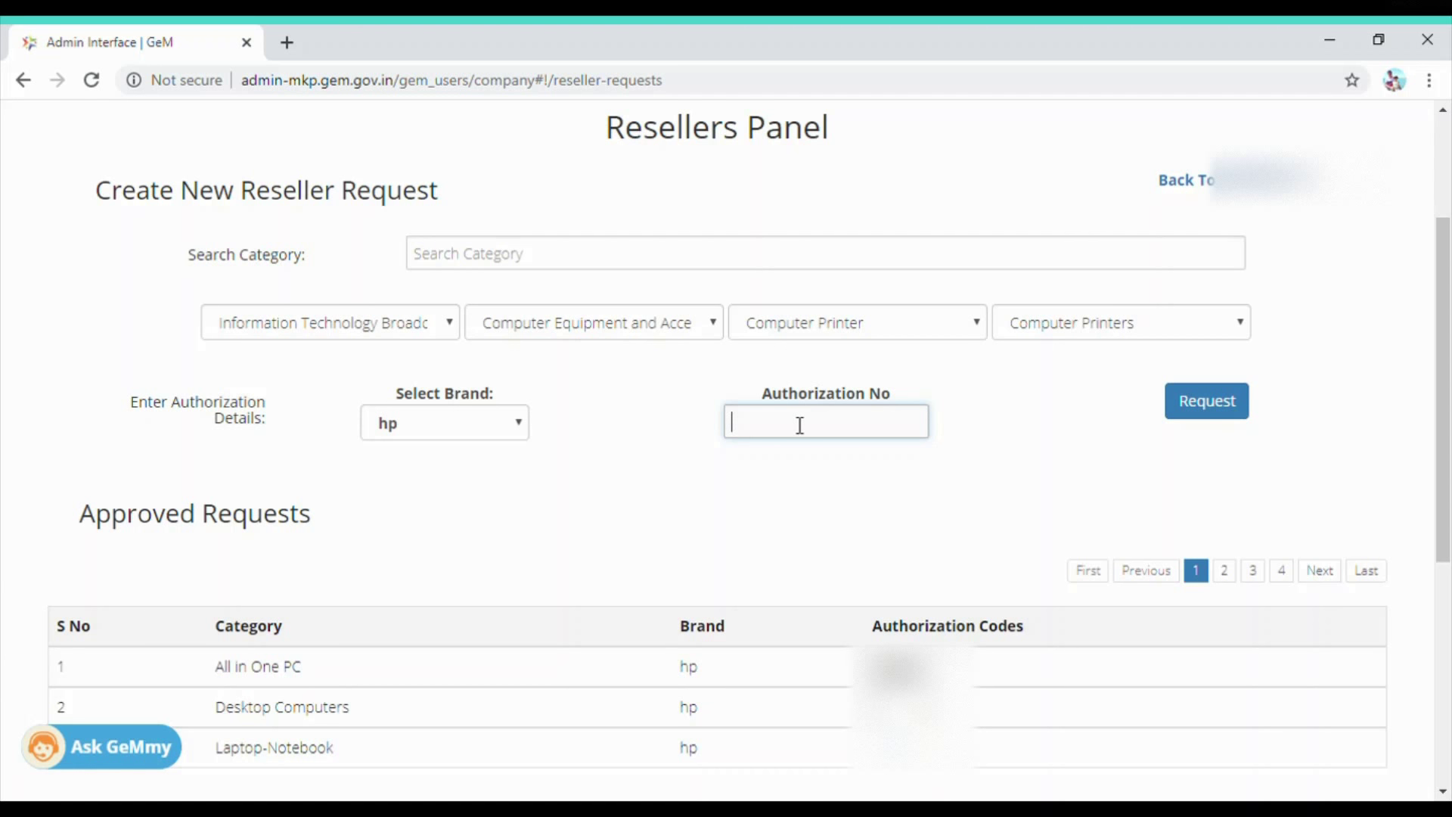
text(asdfadfadsf)
key(ctrl+a)
key(BackSpace)
Open the Add New Offering page for products in the catalogue.
scroll(1062, 473, up, 3)
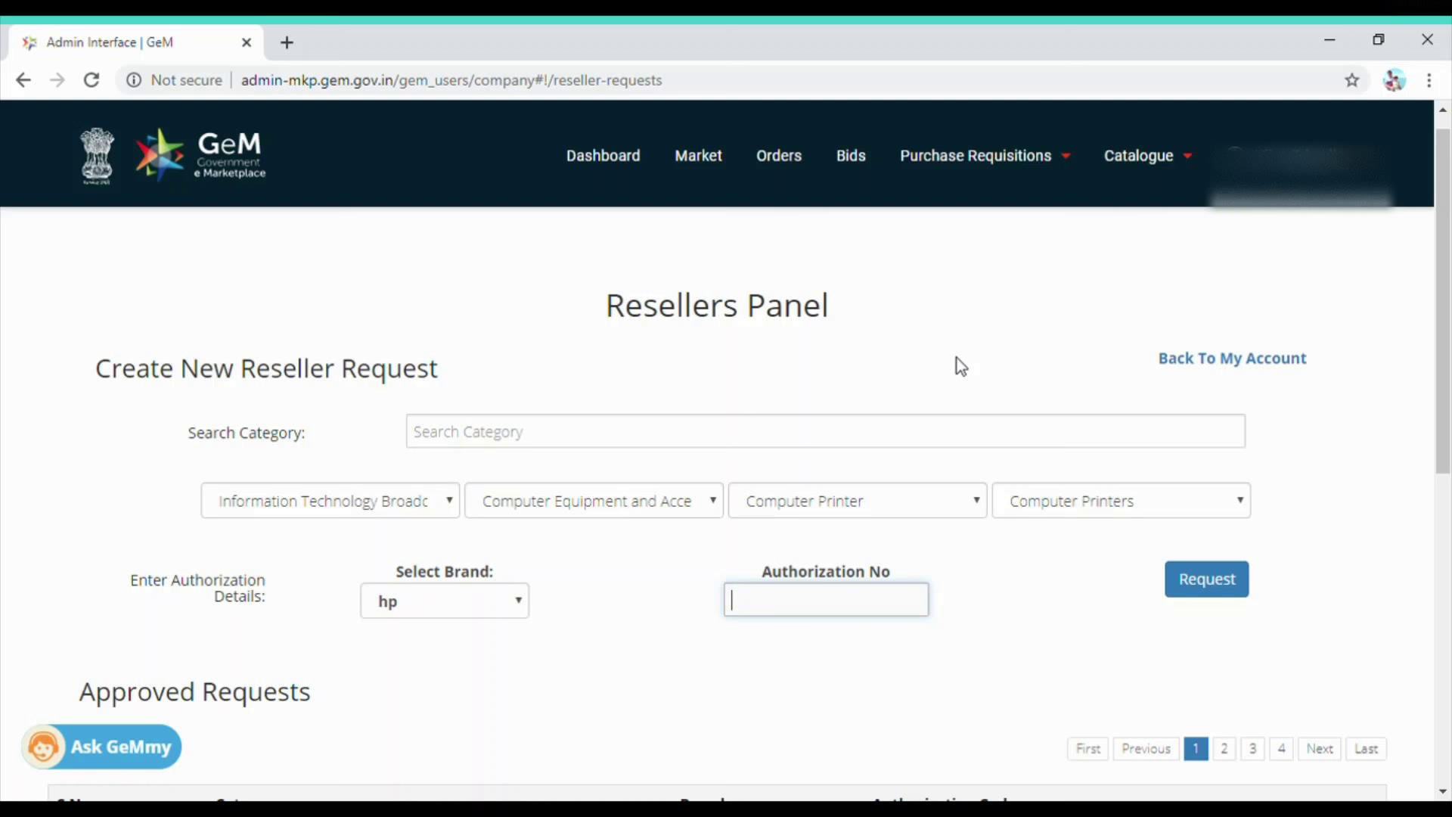
click(1154, 178)
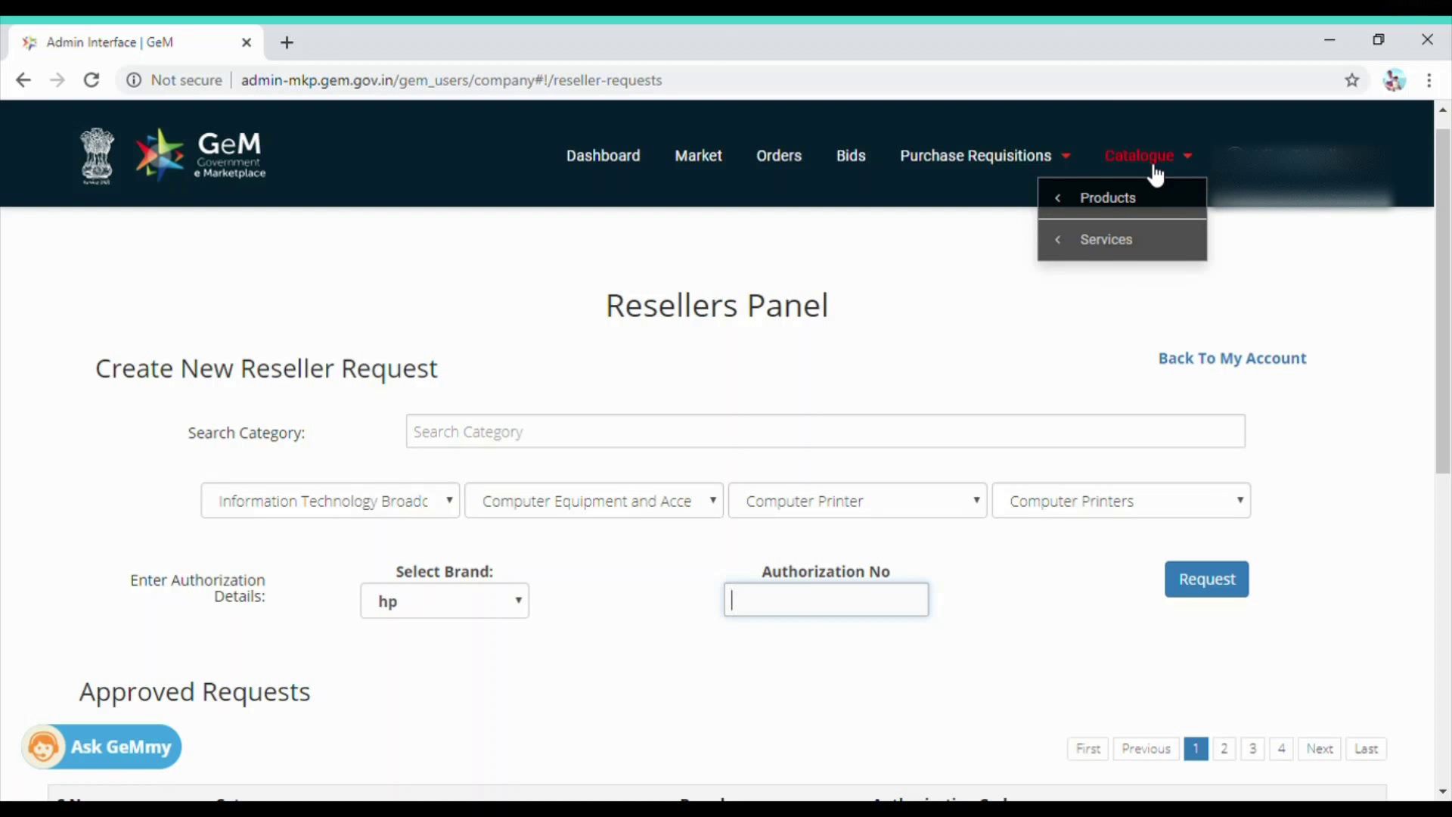
mouse_move(1138, 203)
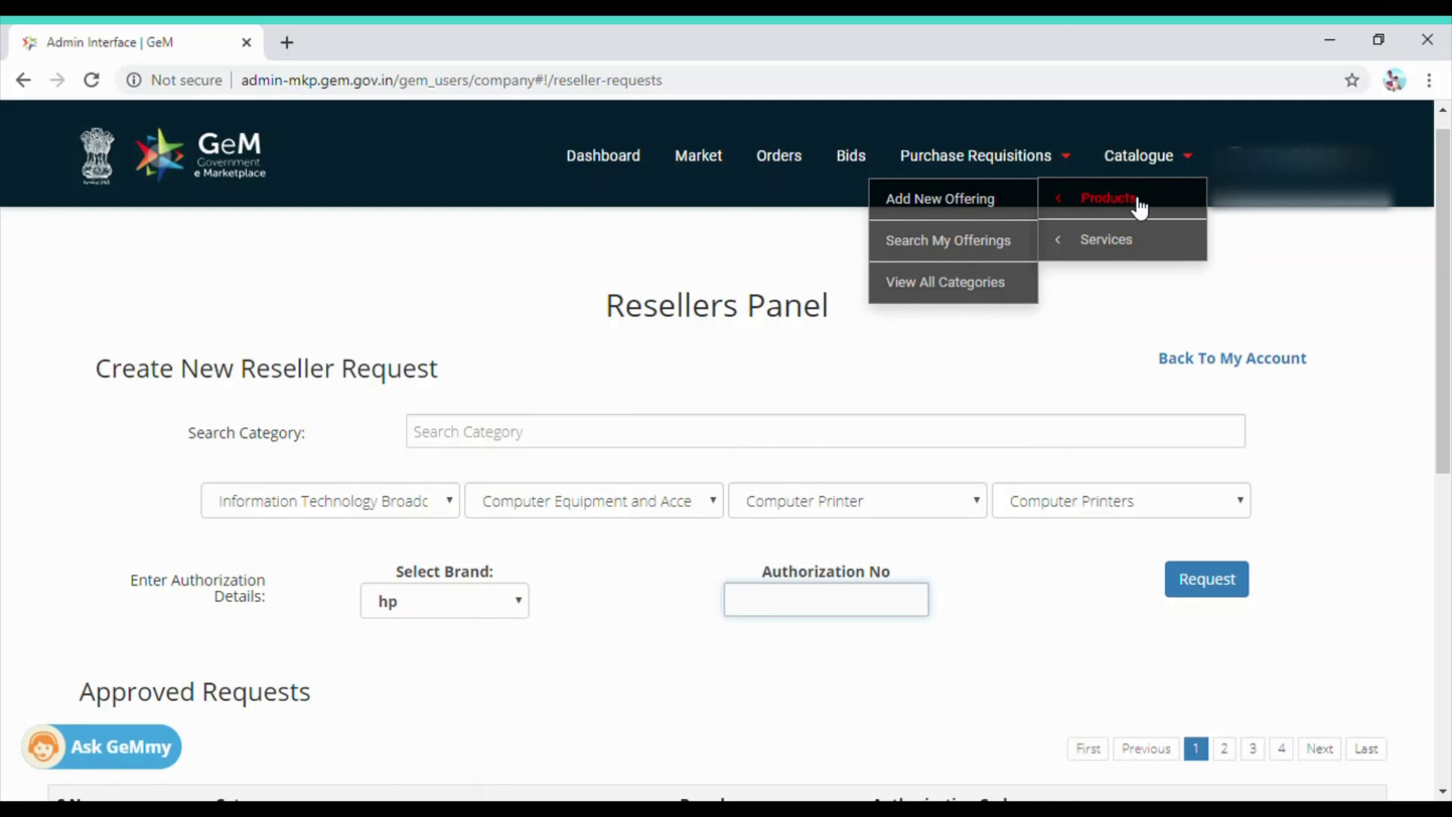
mouse_move(1155, 168)
click(974, 201)
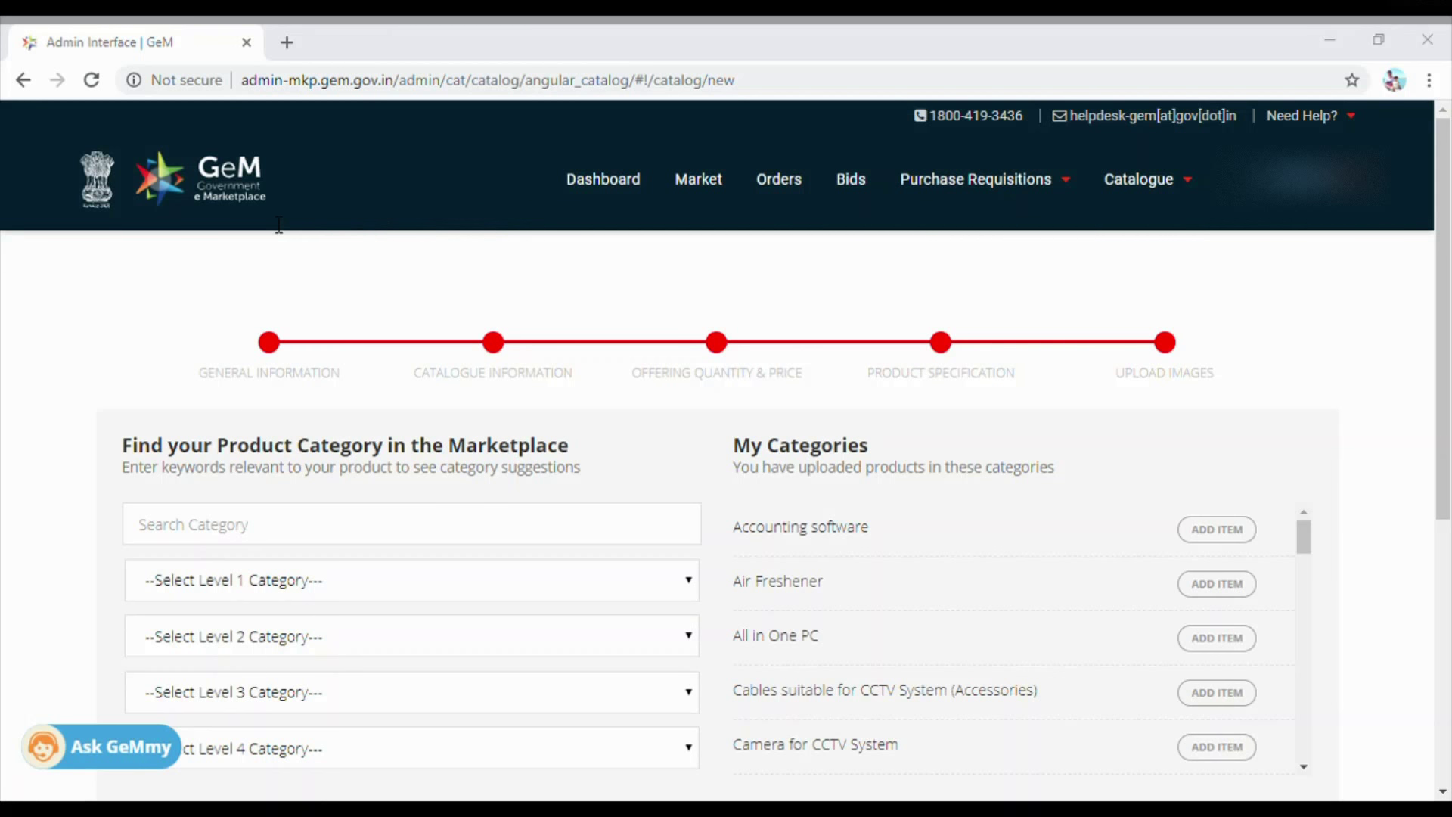
click(490, 235)
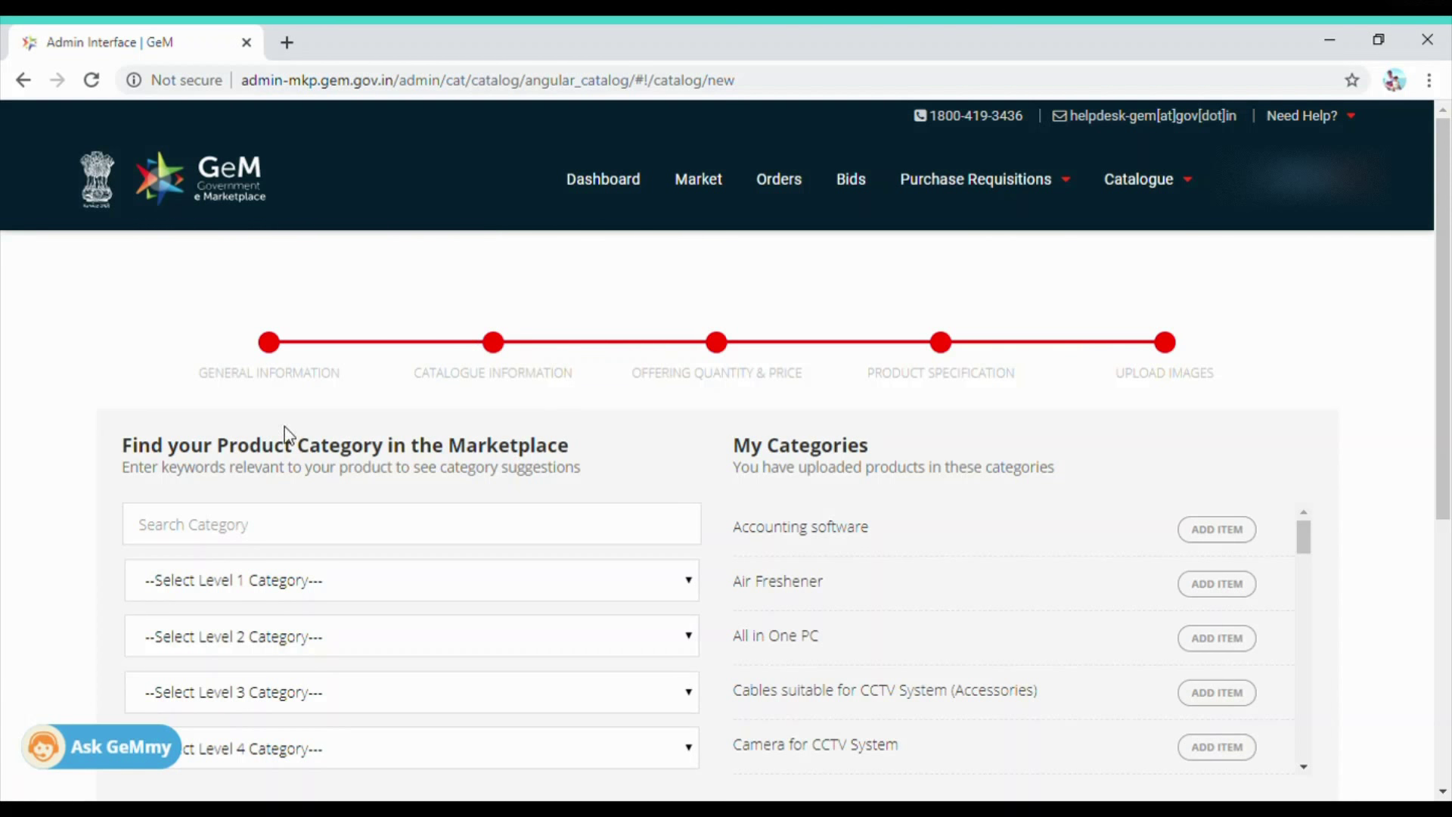
click(1142, 191)
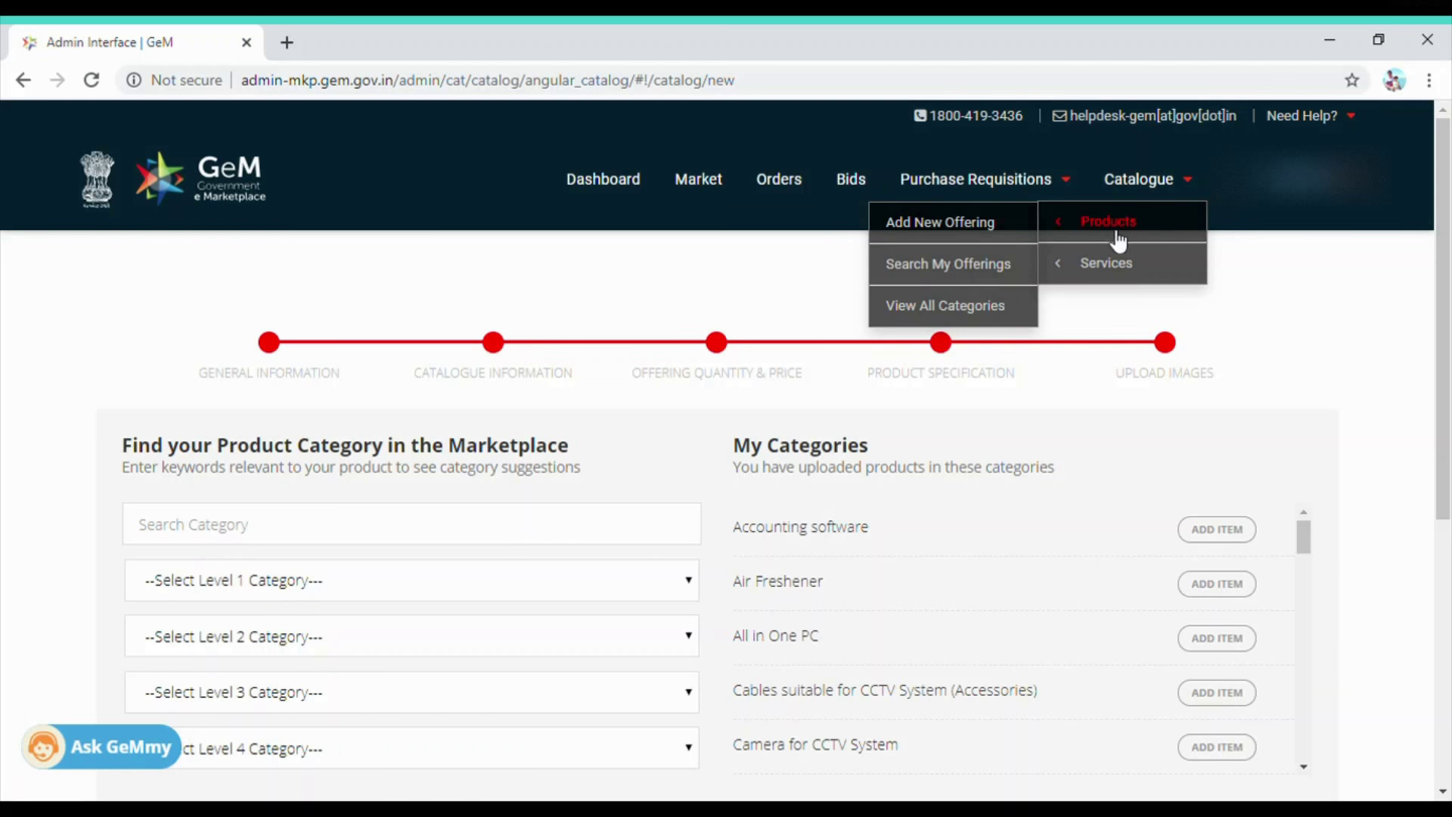
click(983, 239)
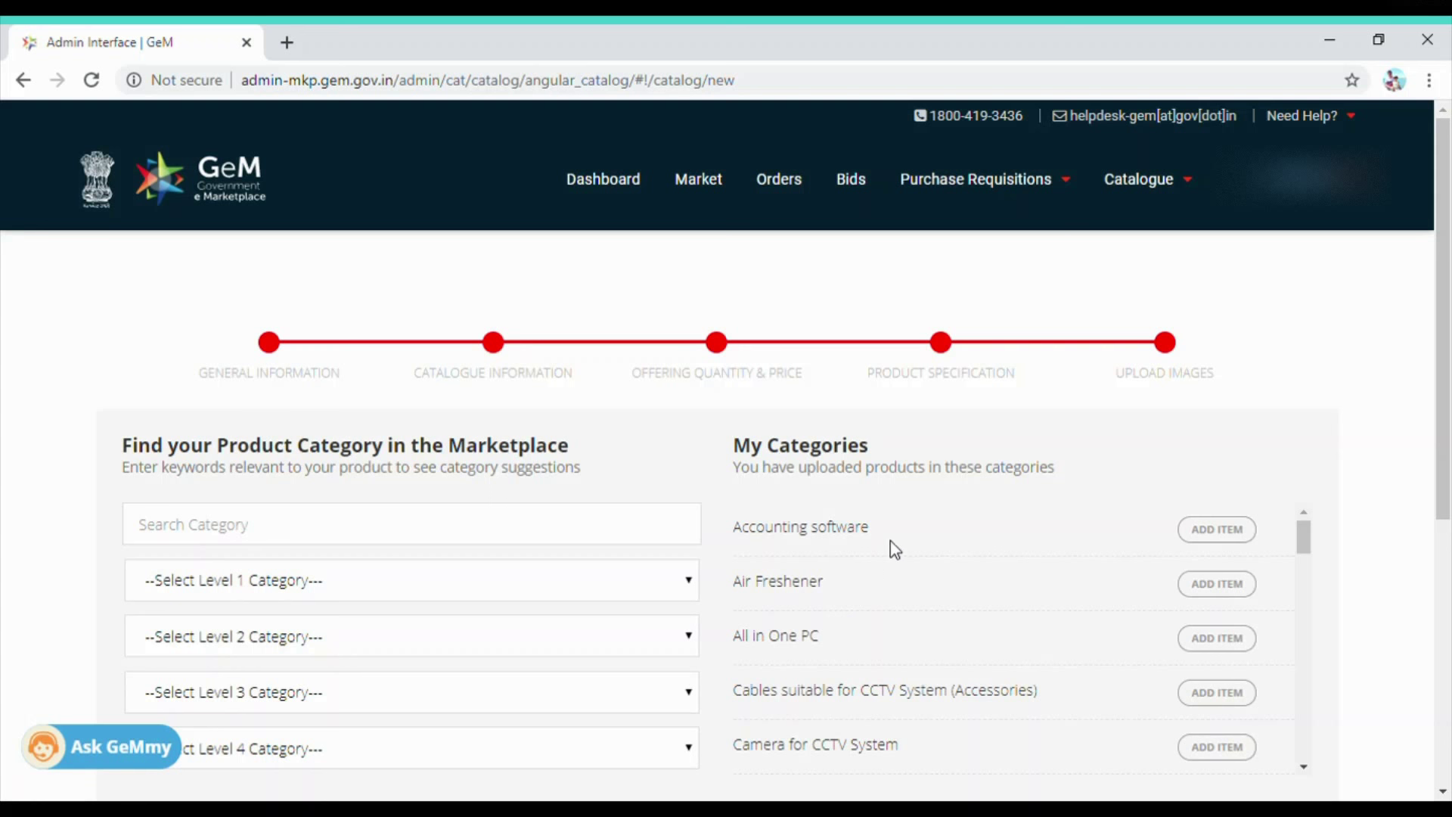
Search the marketplace categories for "computer prin" and choose Computer Printers for the new offering.
click(541, 536)
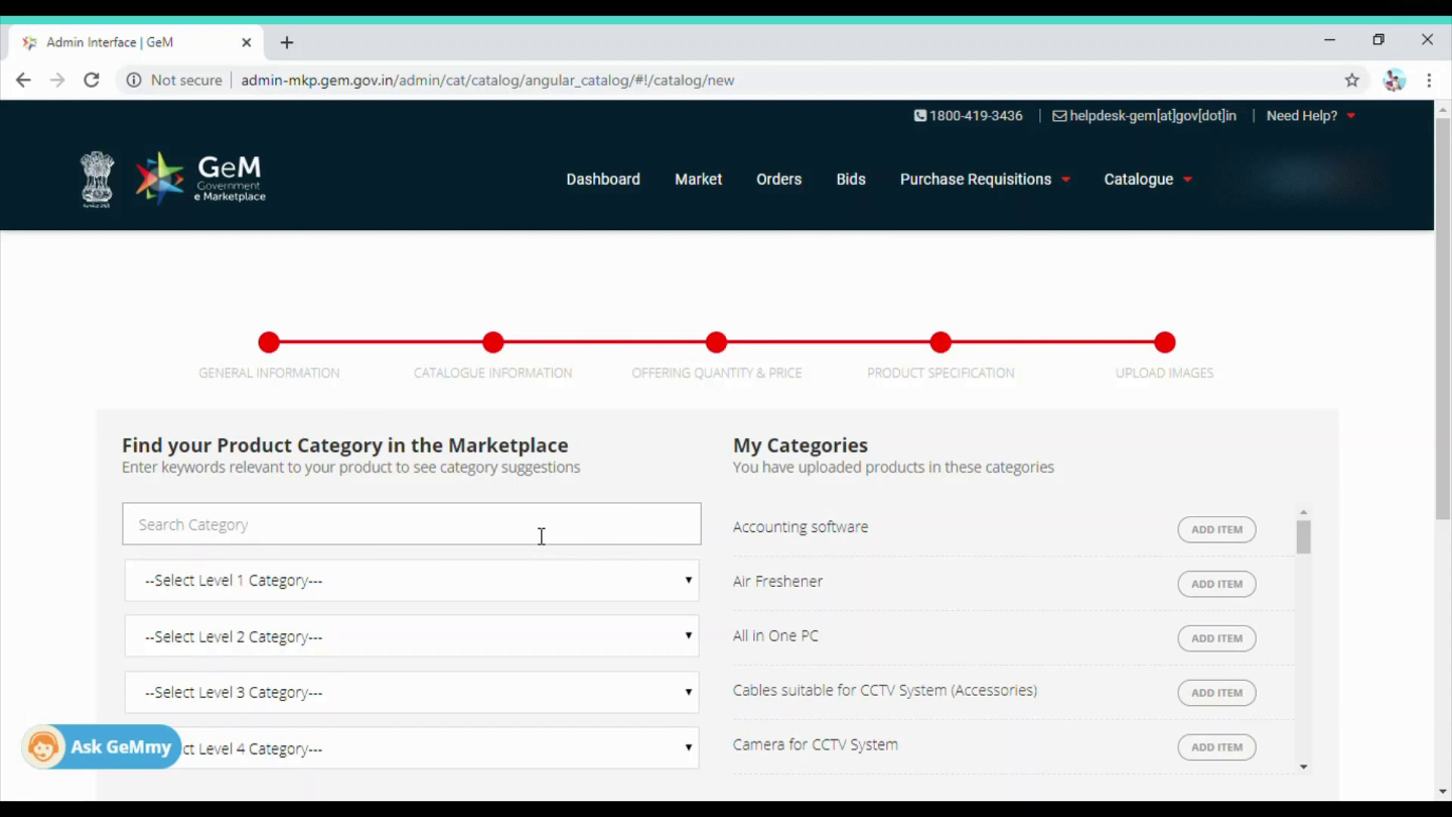
text(computer prin)
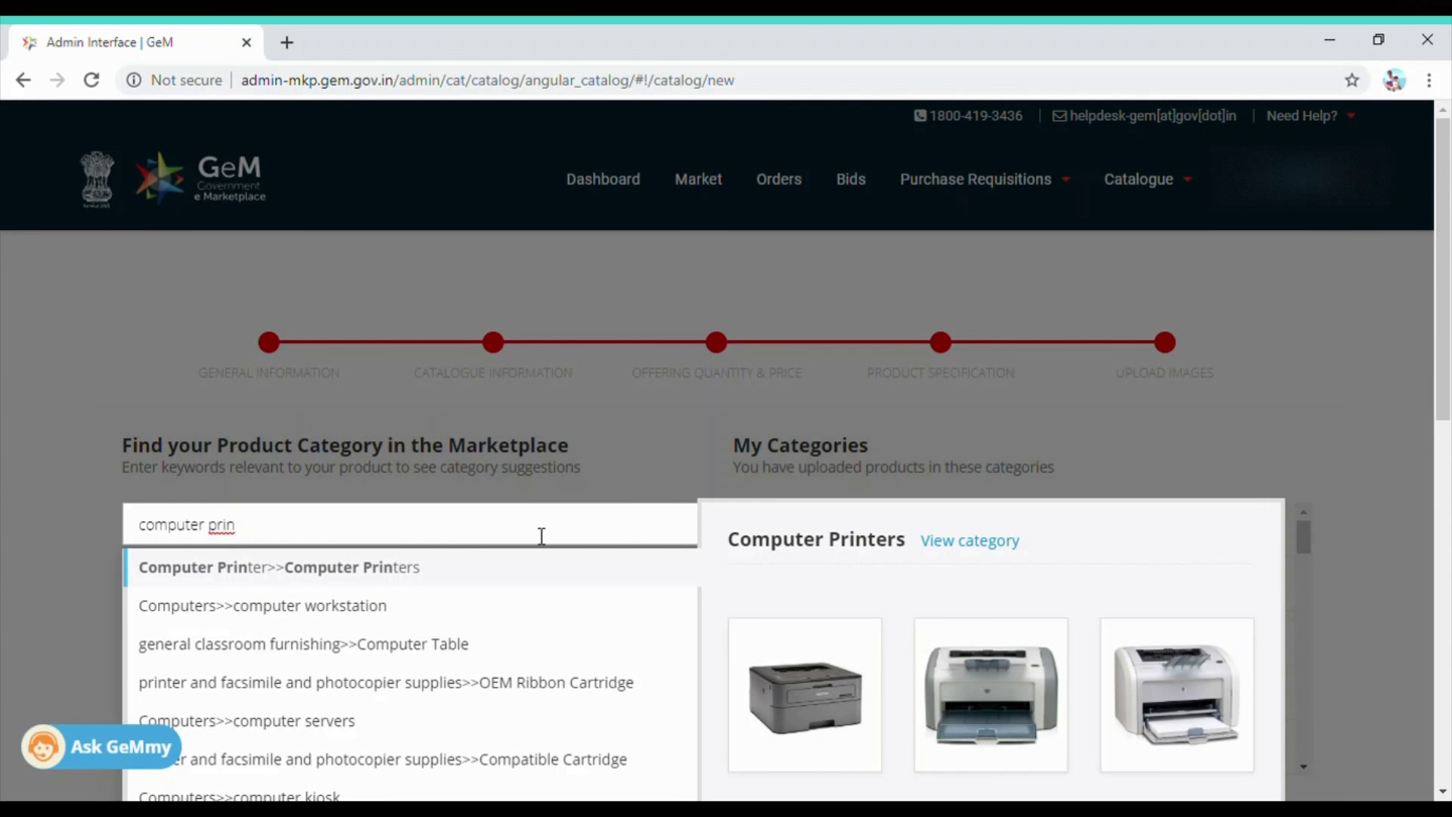
click(350, 580)
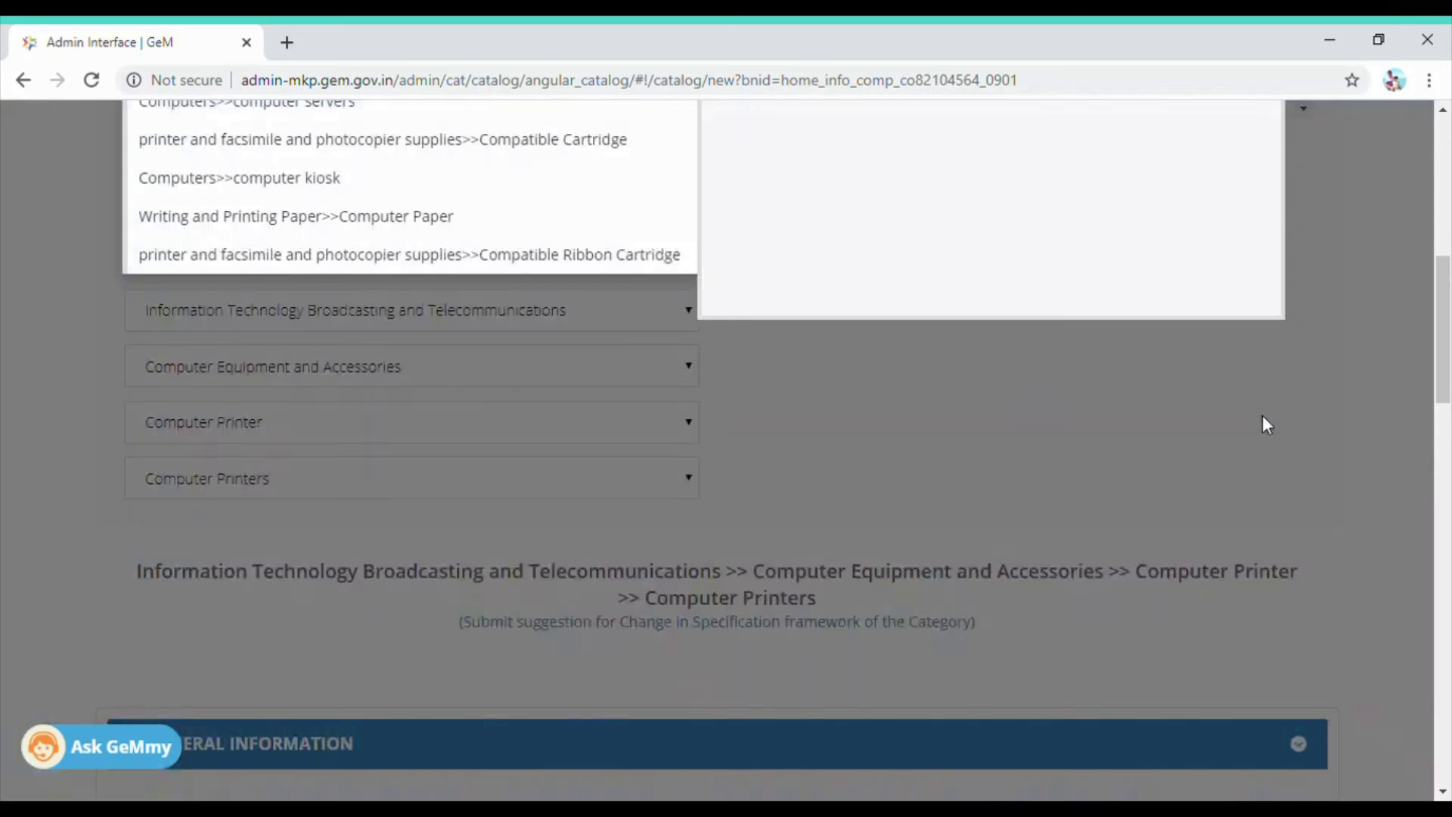
Select hp as the brand in the offering's General Information section.
scroll(1443, 367, down, 2)
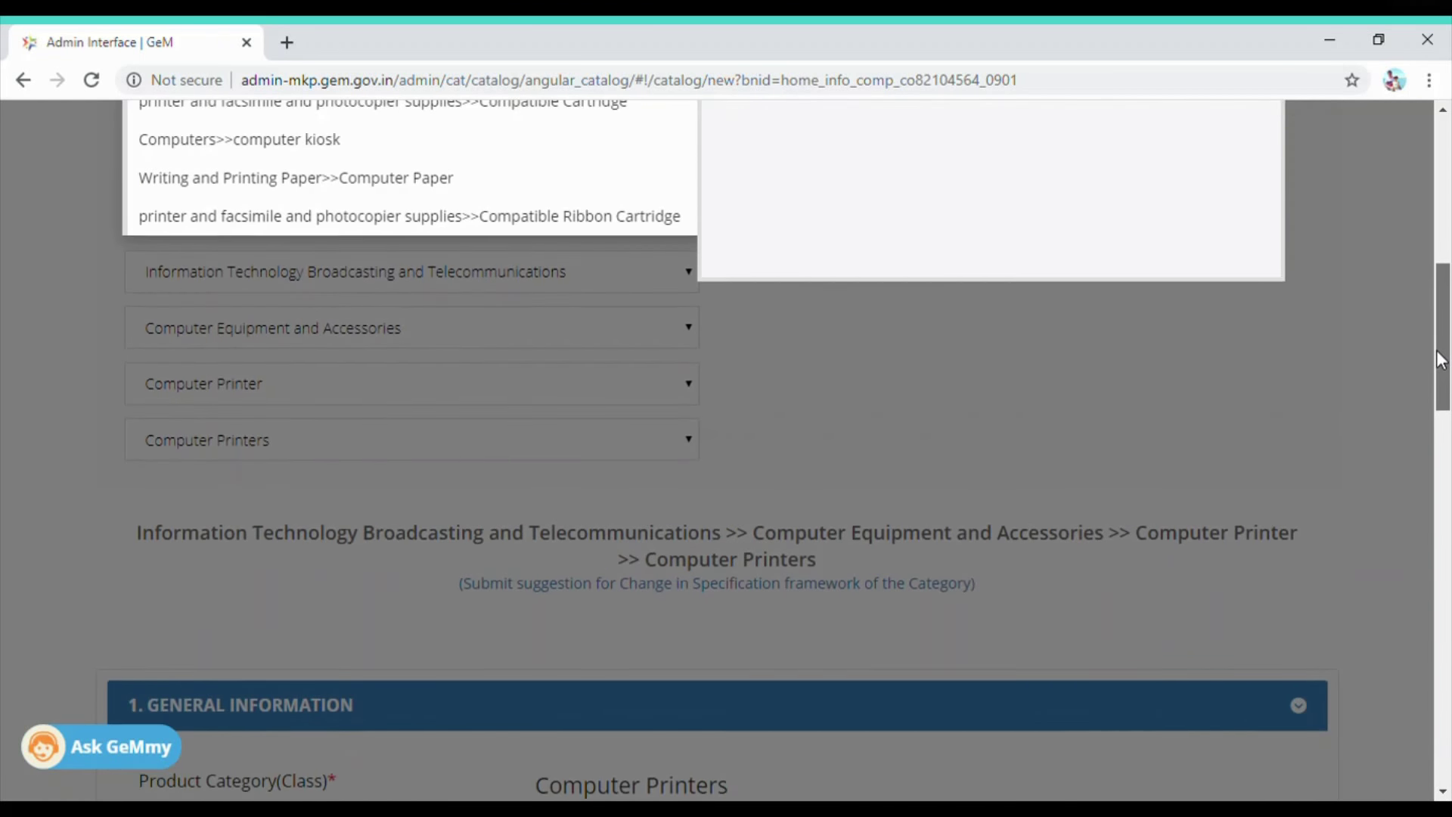
scroll(1398, 393, down, 5)
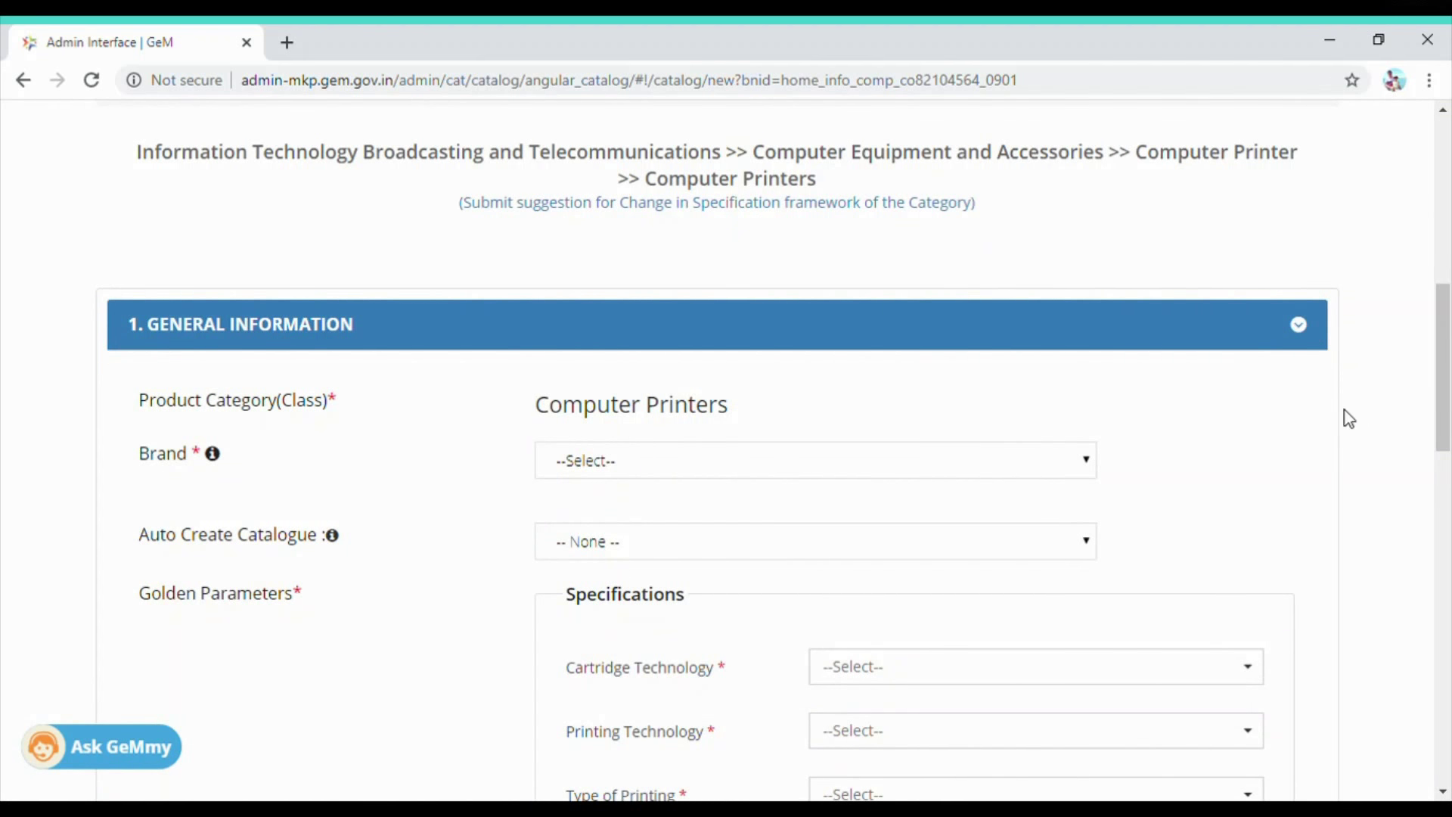
scroll(1003, 281, up, 3)
scroll(1003, 281, down, 5)
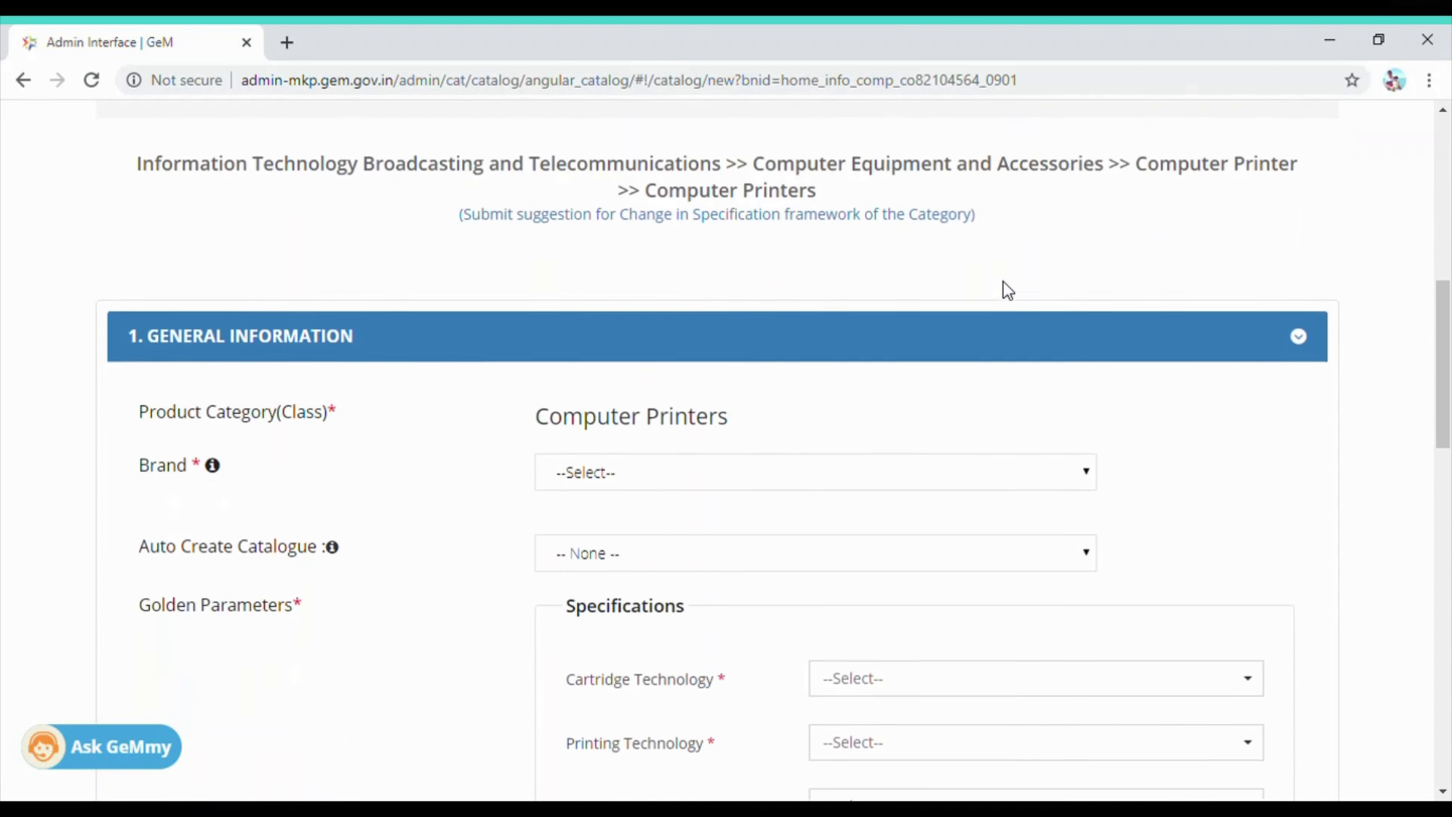
click(1086, 306)
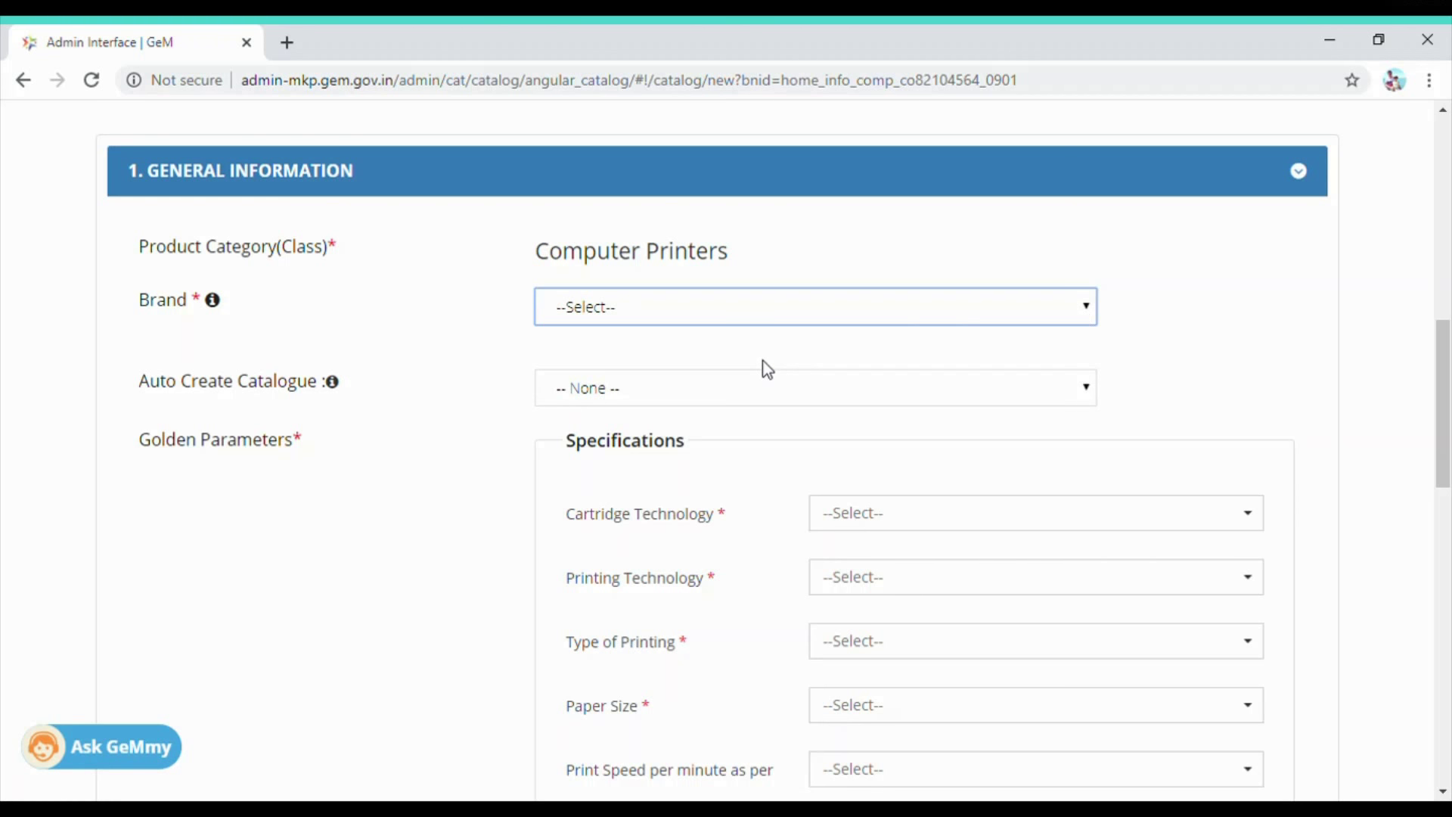
text(hp)
Set Auto Create Catalogue to Gem Catalog Id, paste the product's GeM catalogue ID and submit it.
click(856, 396)
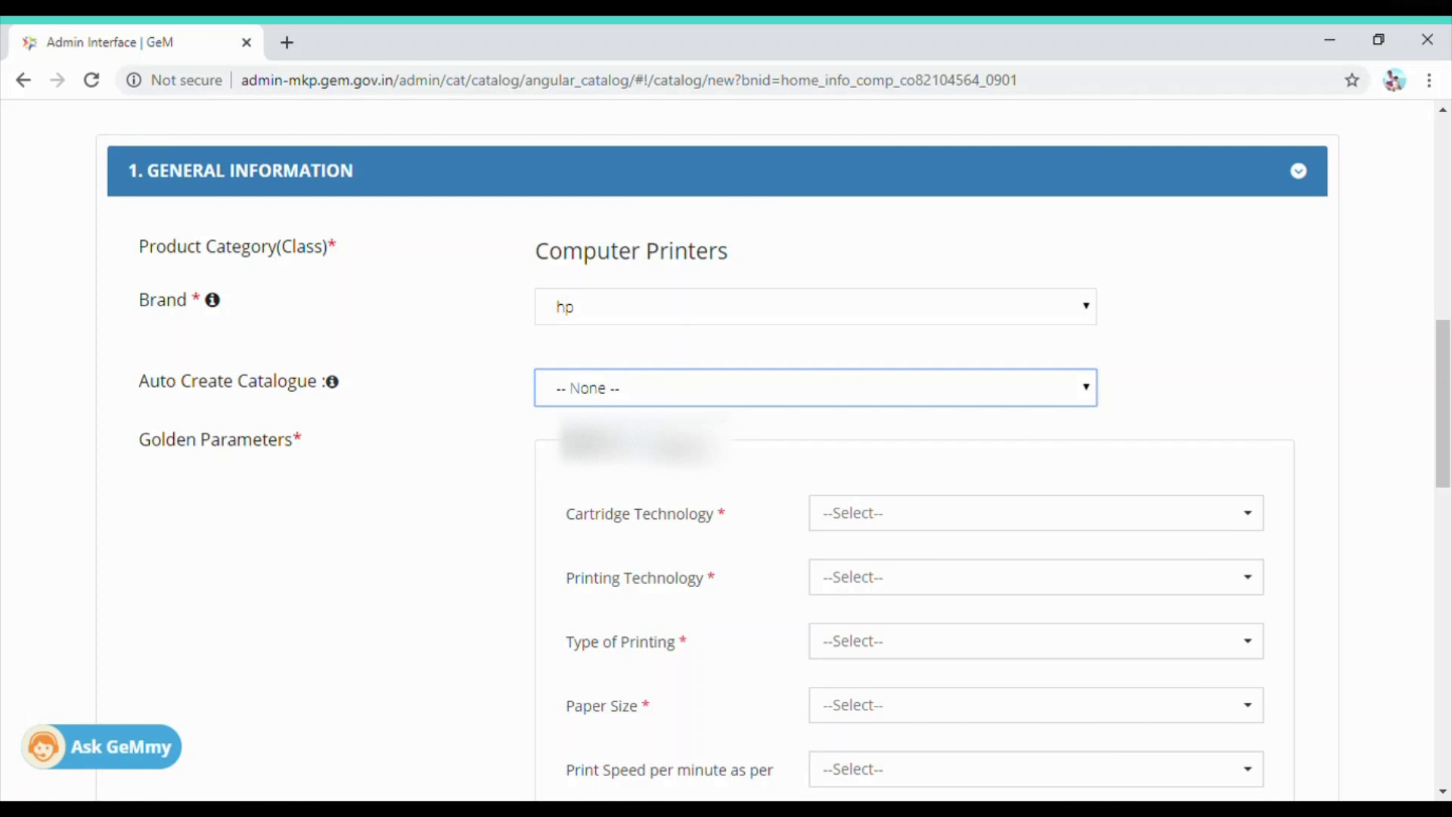
key(Down)
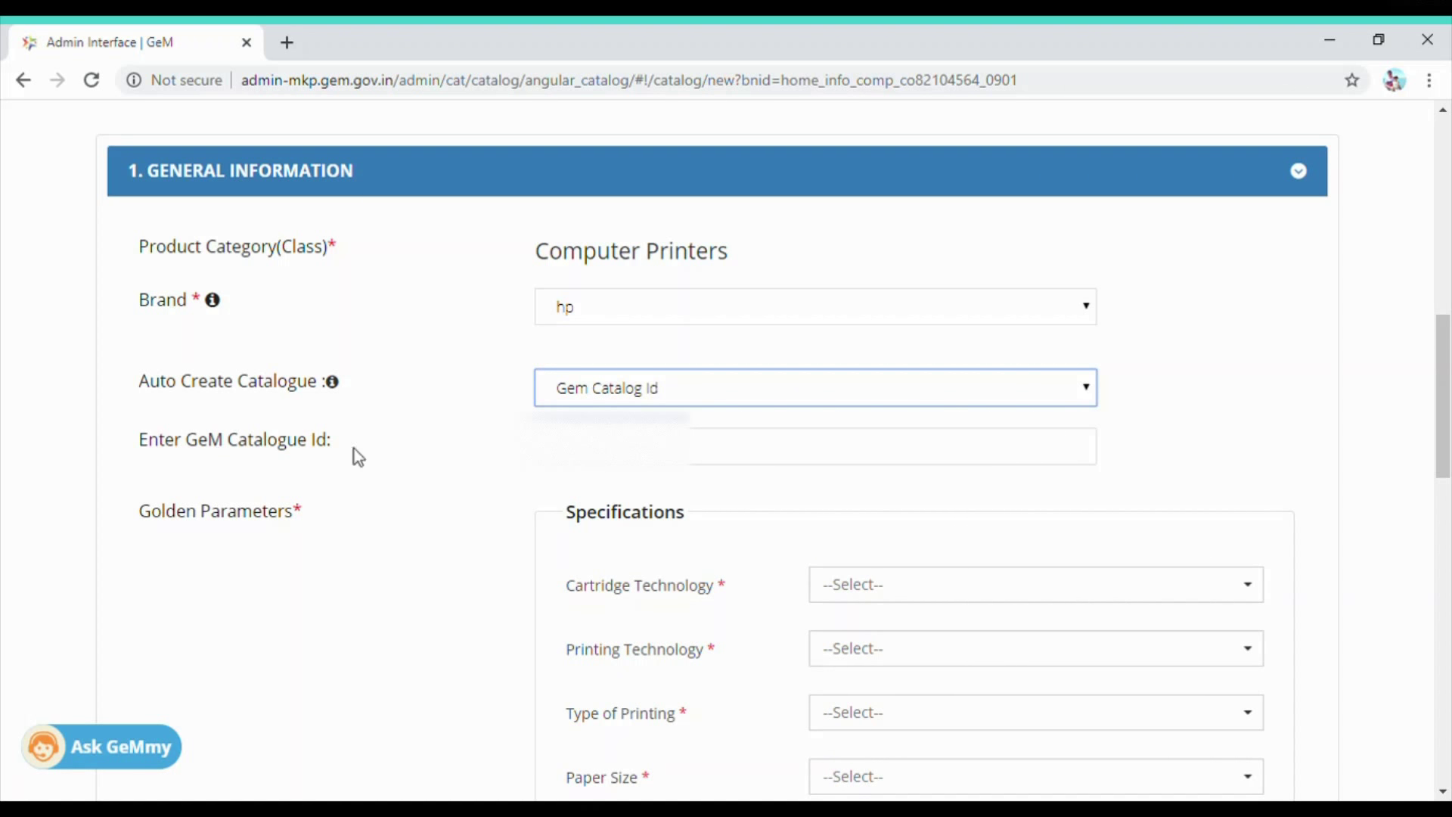
click(893, 446)
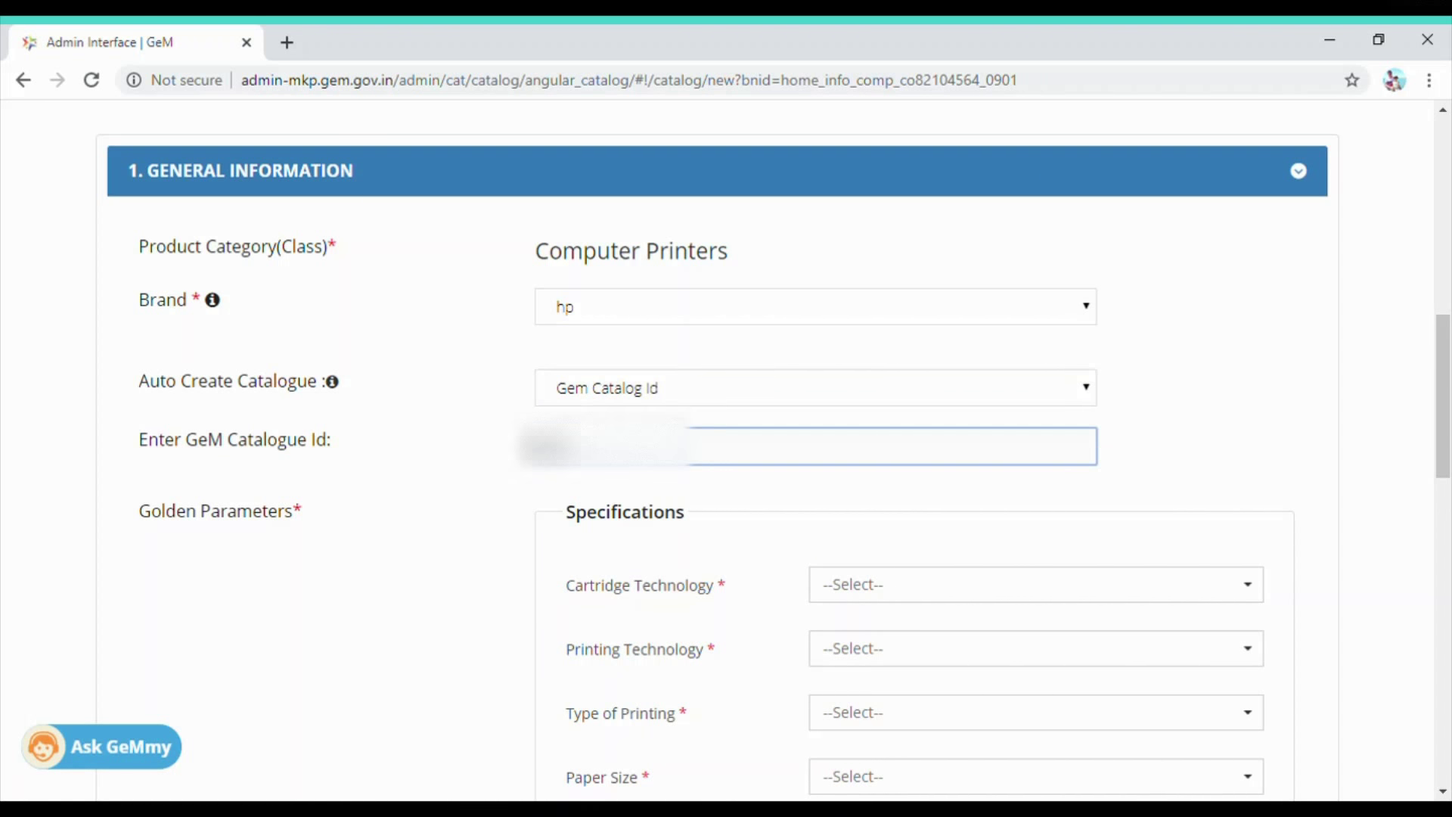
key(ctrl+v)
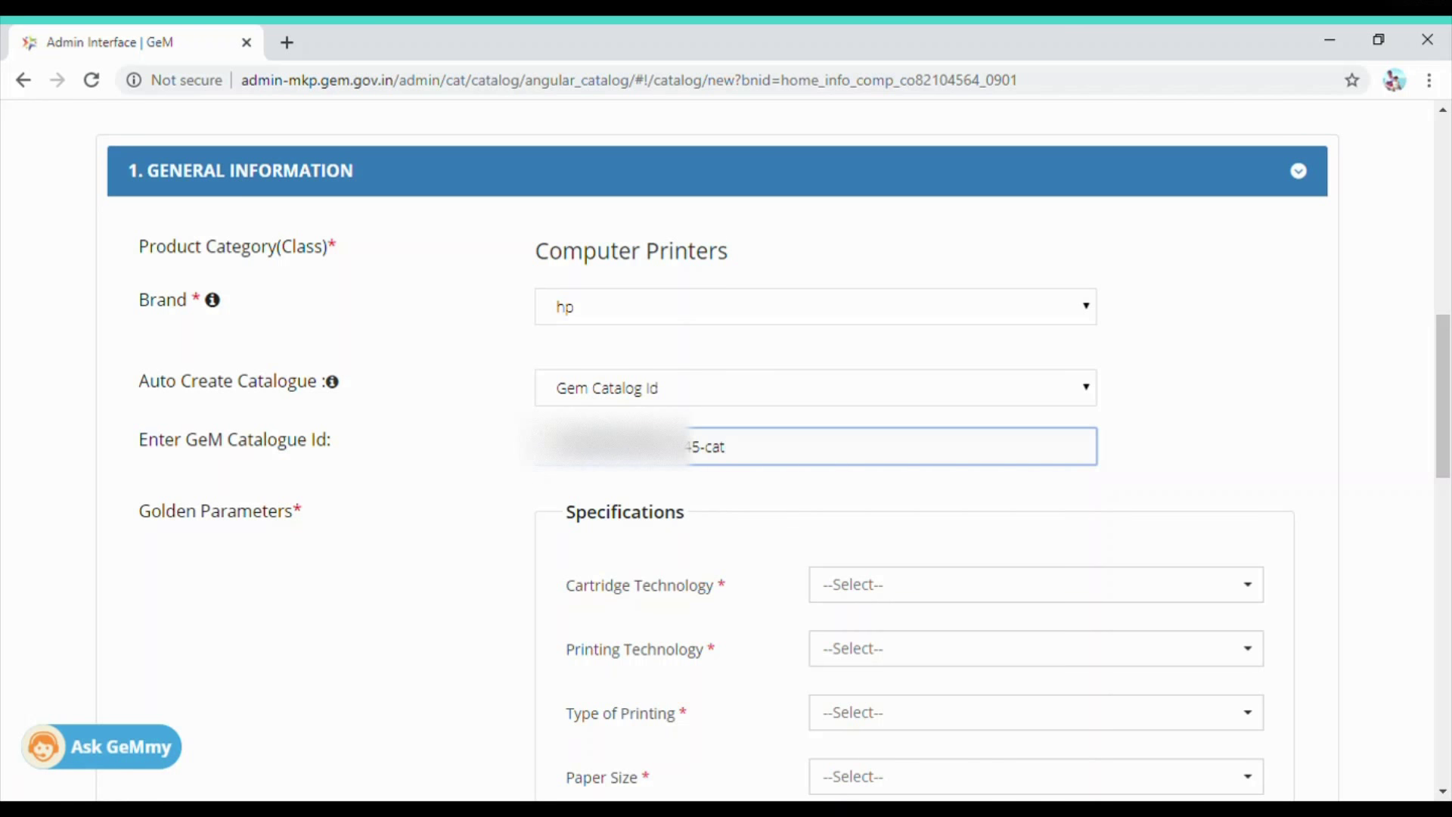
click(1223, 440)
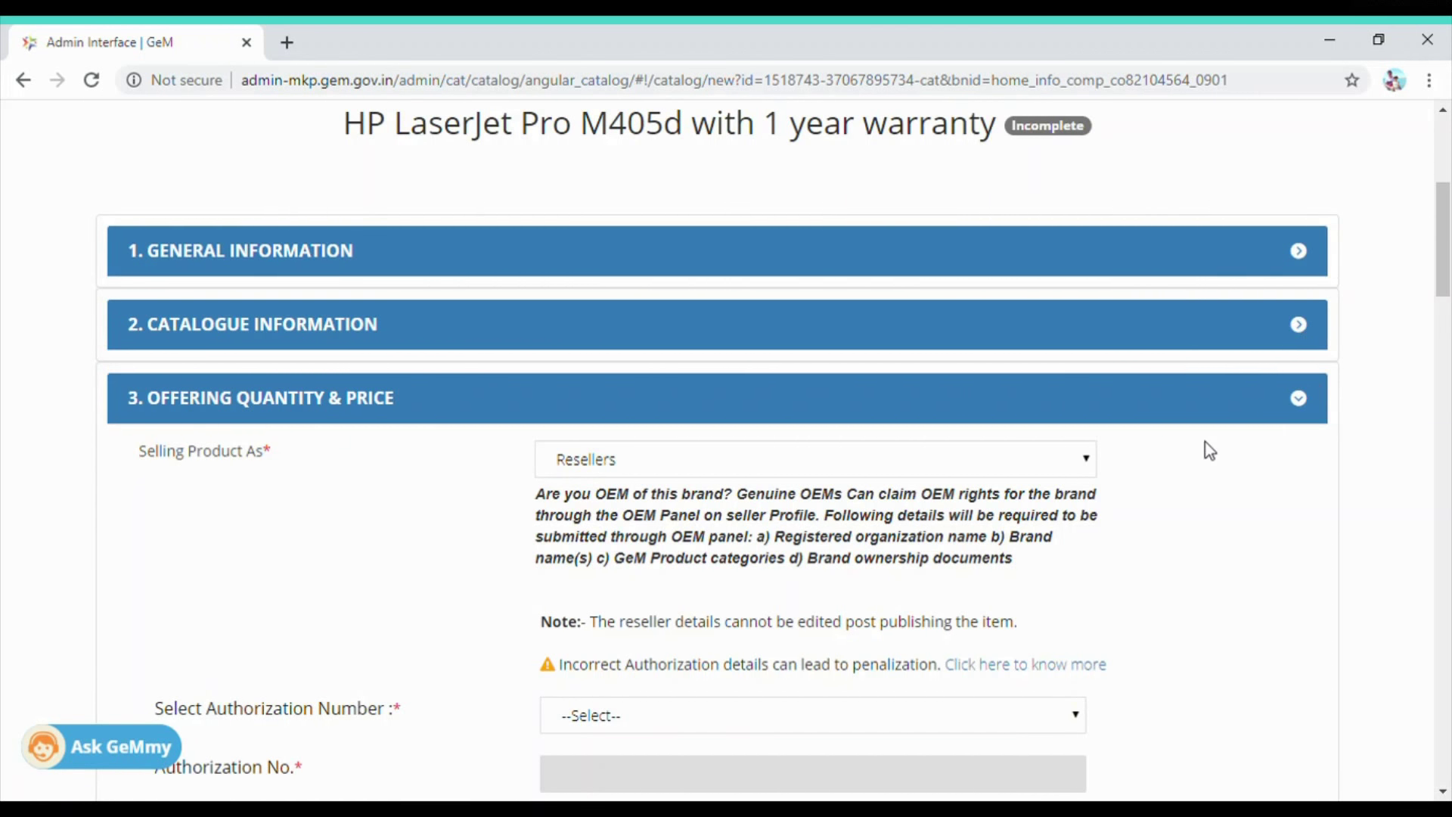
Sell the product as Resellers and select the approved authorization number under Offering Quantity & Price.
click(1087, 465)
scroll(1176, 506, down, 4)
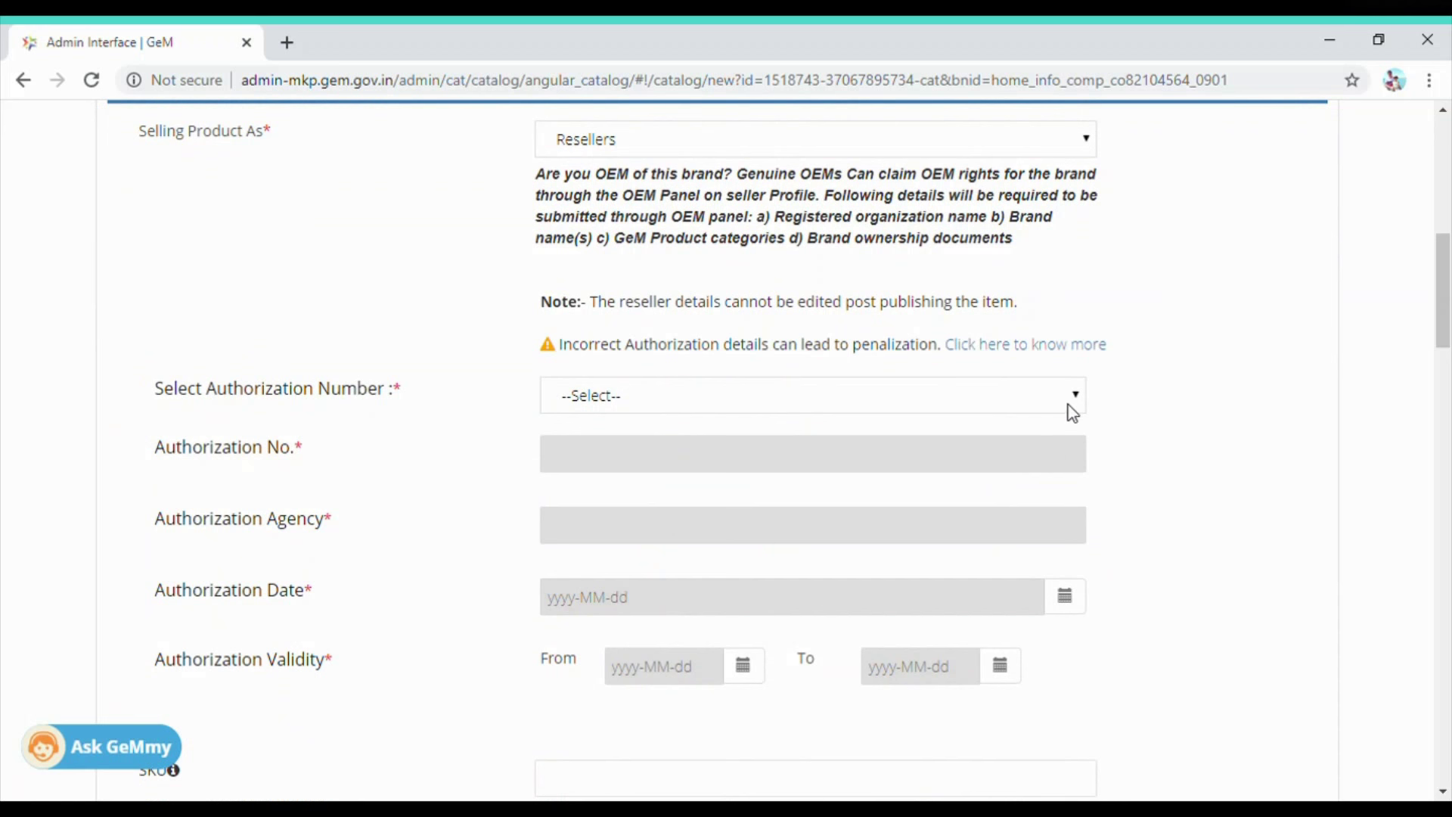
click(1074, 398)
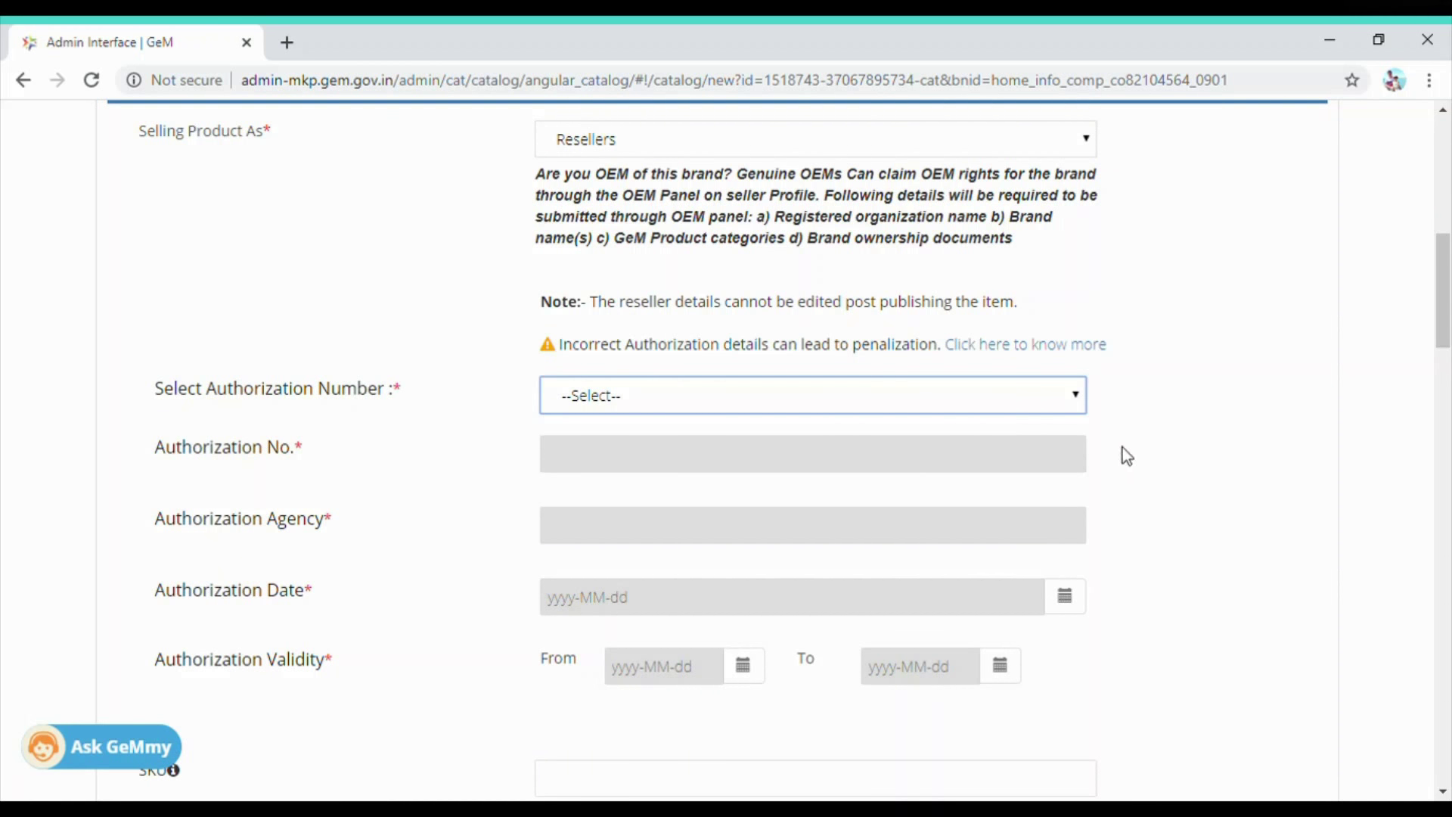
key(Down)
Try 50000 as the offer price including tax and duties and clear the entry.
scroll(1154, 447, down, 2)
scroll(1150, 446, down, 3)
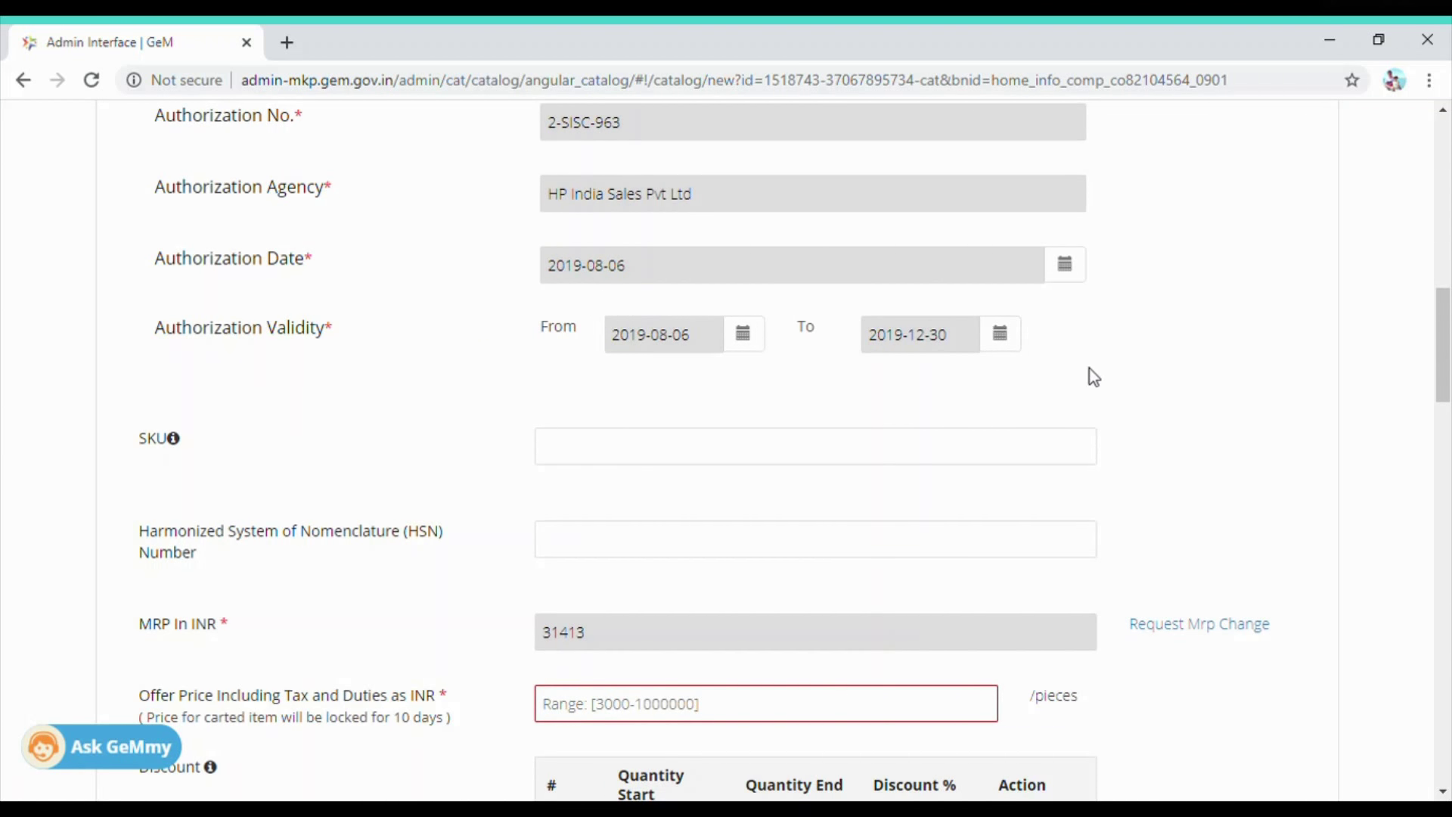
scroll(1094, 376, down, 5)
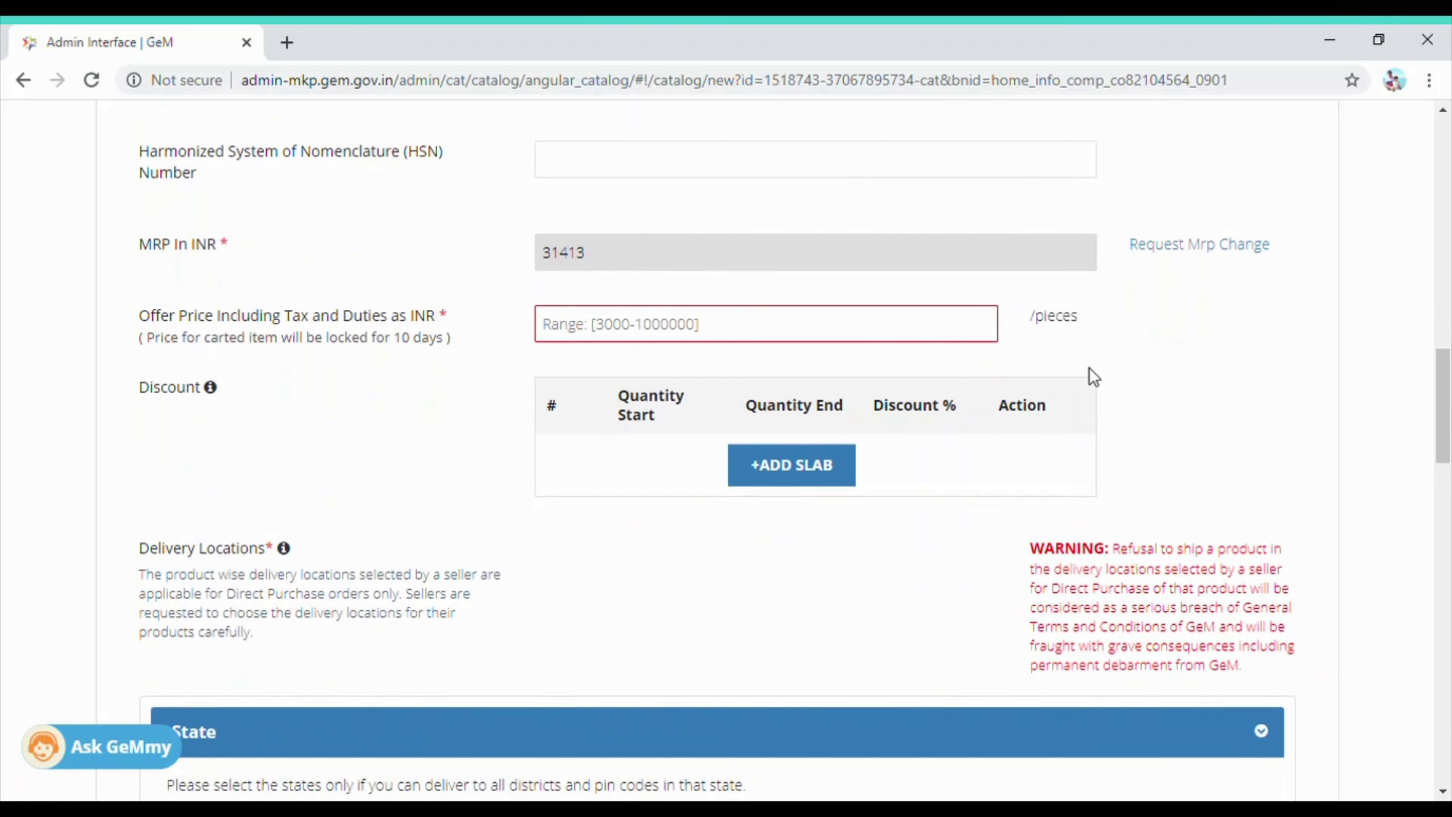
click(608, 333)
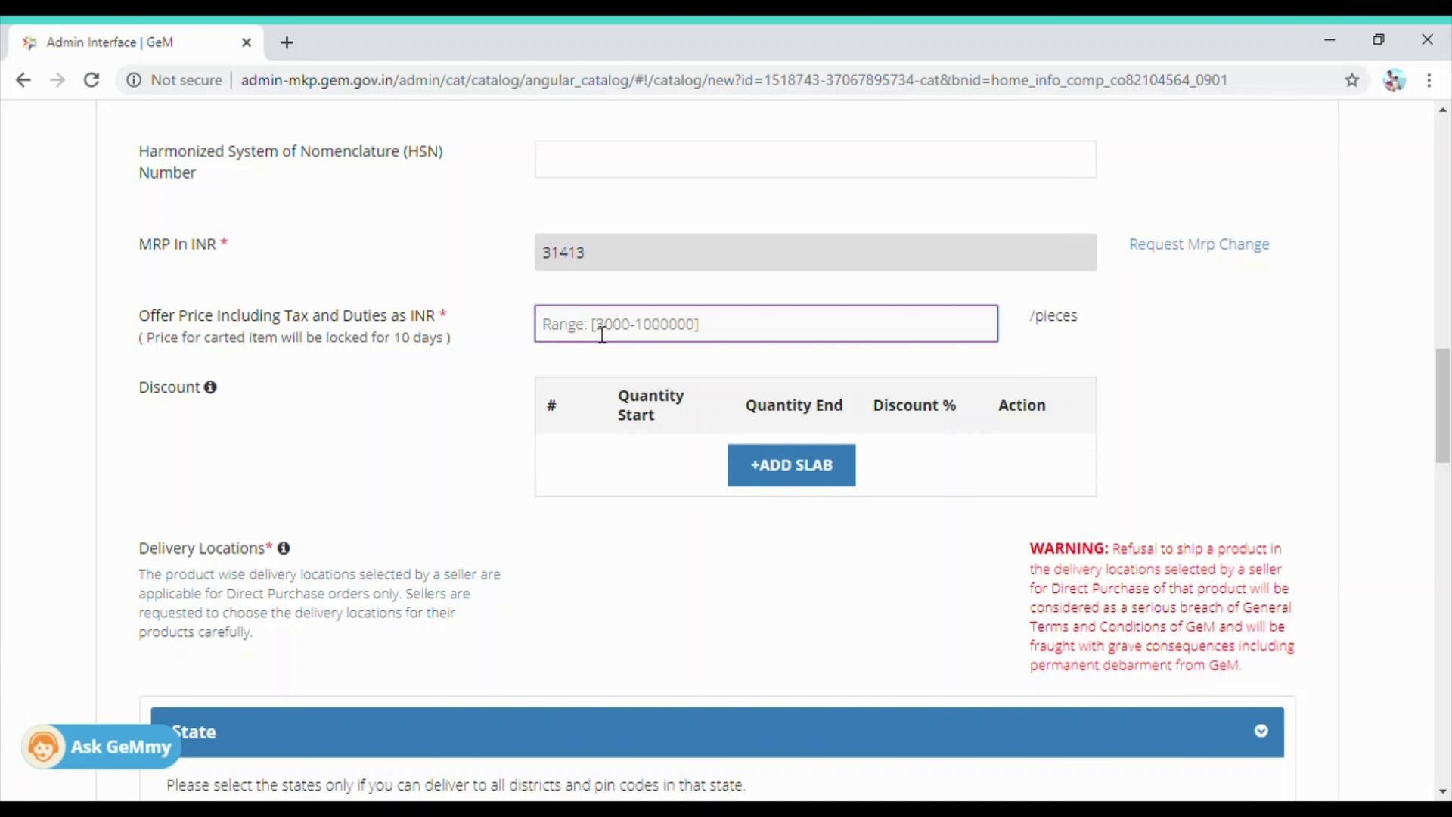
text(50000)
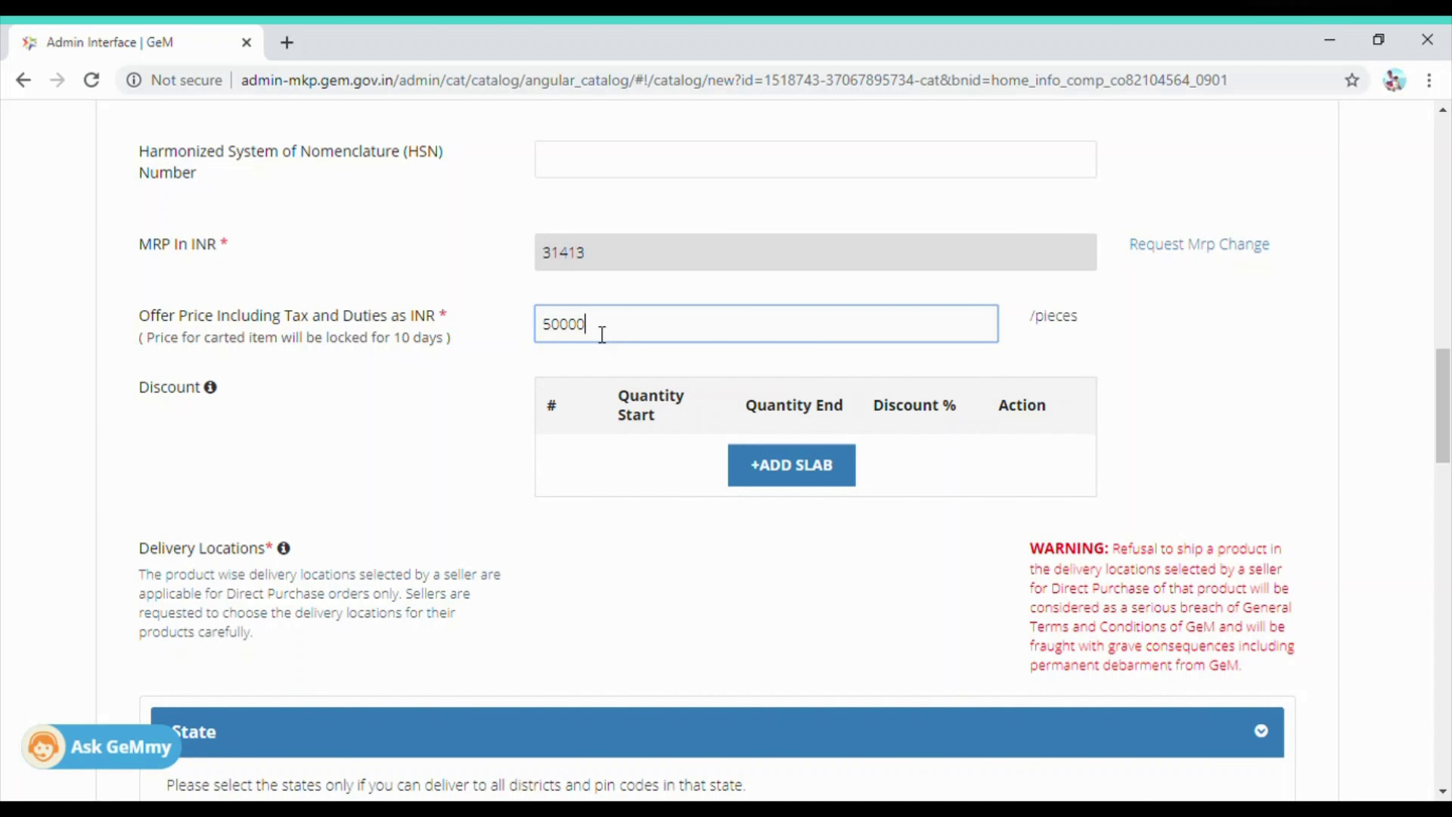
key(BackSpace)
key(BackSpace)
key(BackSpace)
key(BackSpace)
key(BackSpace)
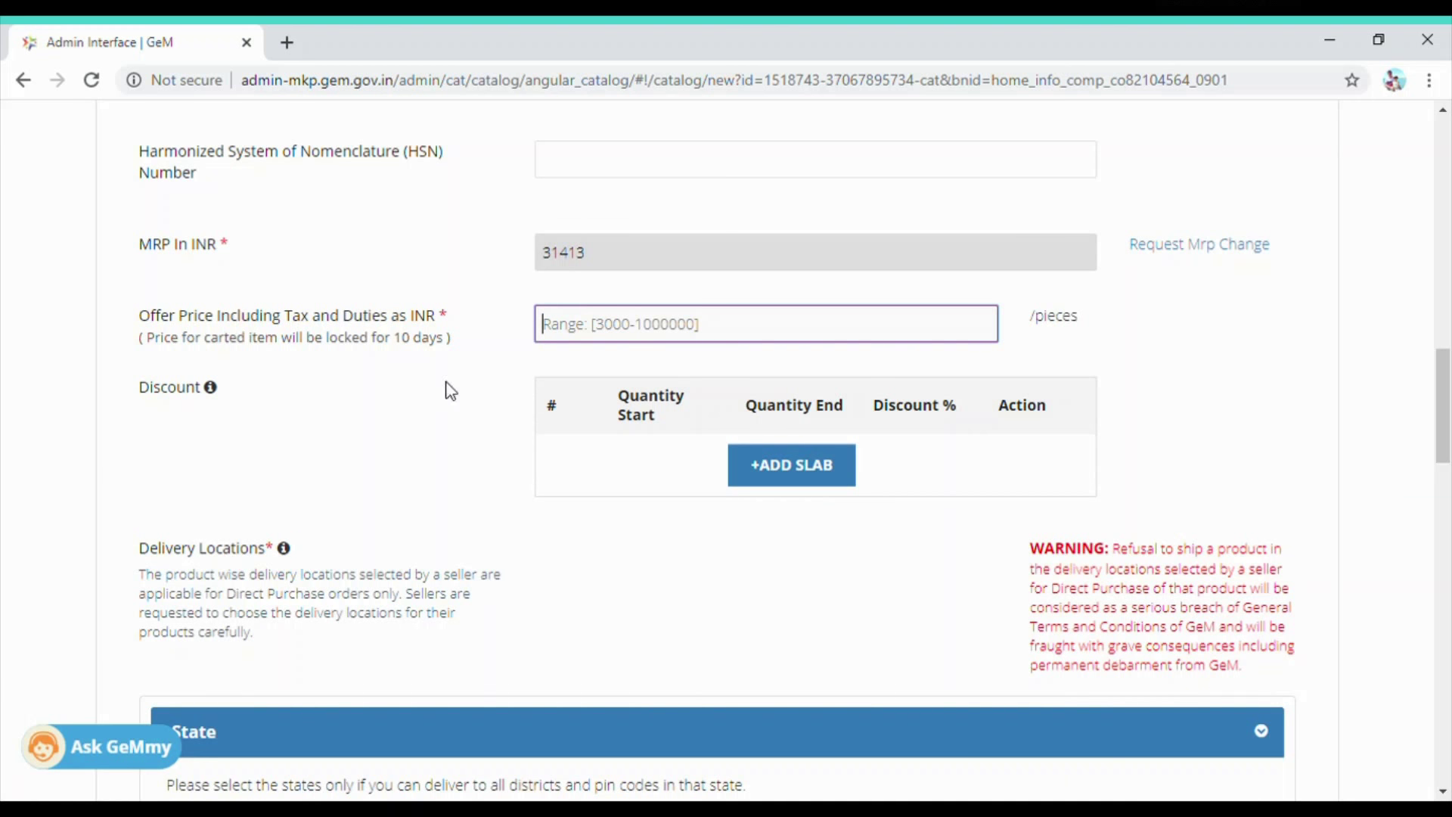
Review the delivery location options by state, district and pincode, plus the delivery terms, stock, minimum quantity and lead time fields.
scroll(1176, 417, down, 3)
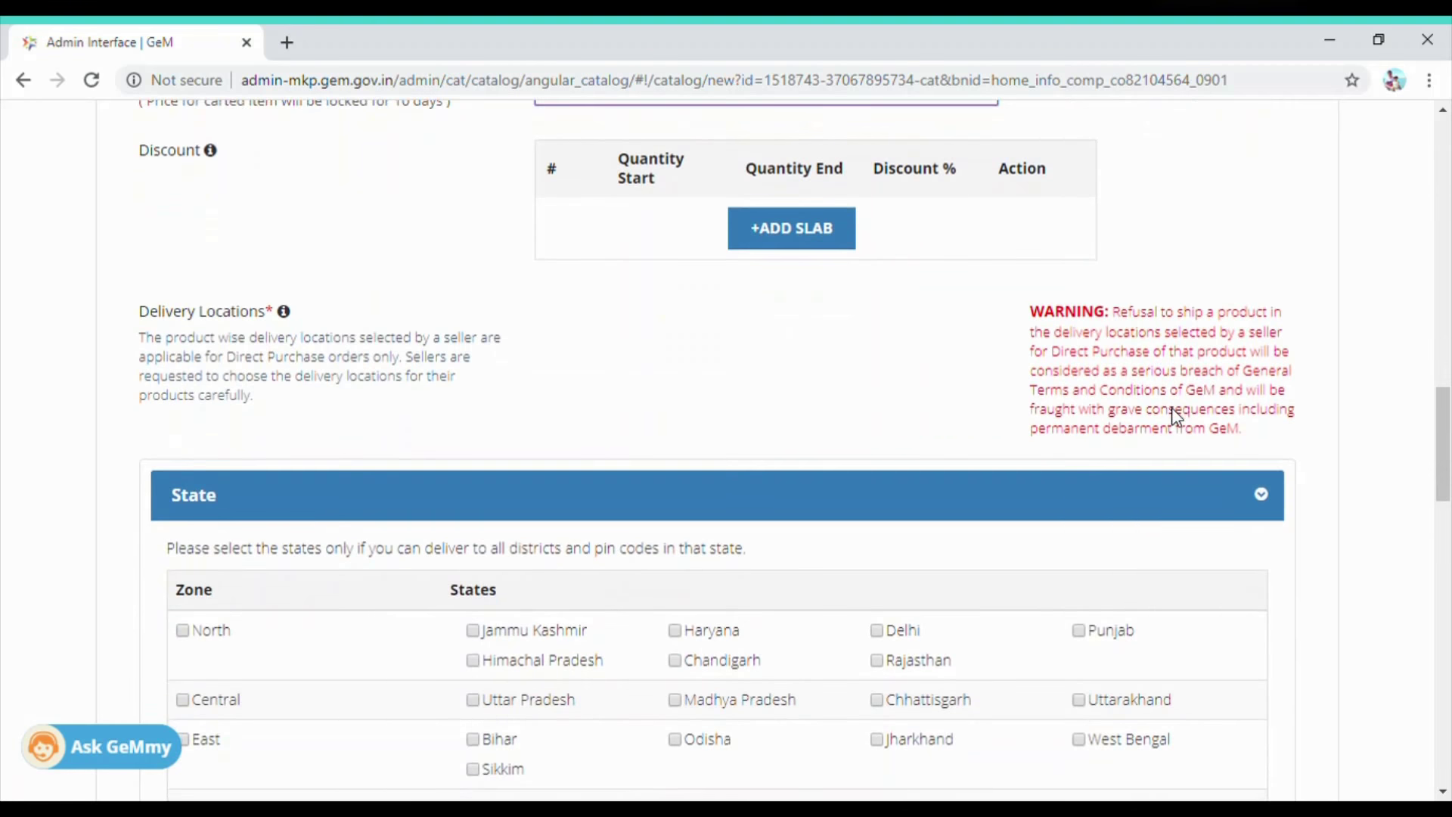
scroll(1296, 524, down, 4)
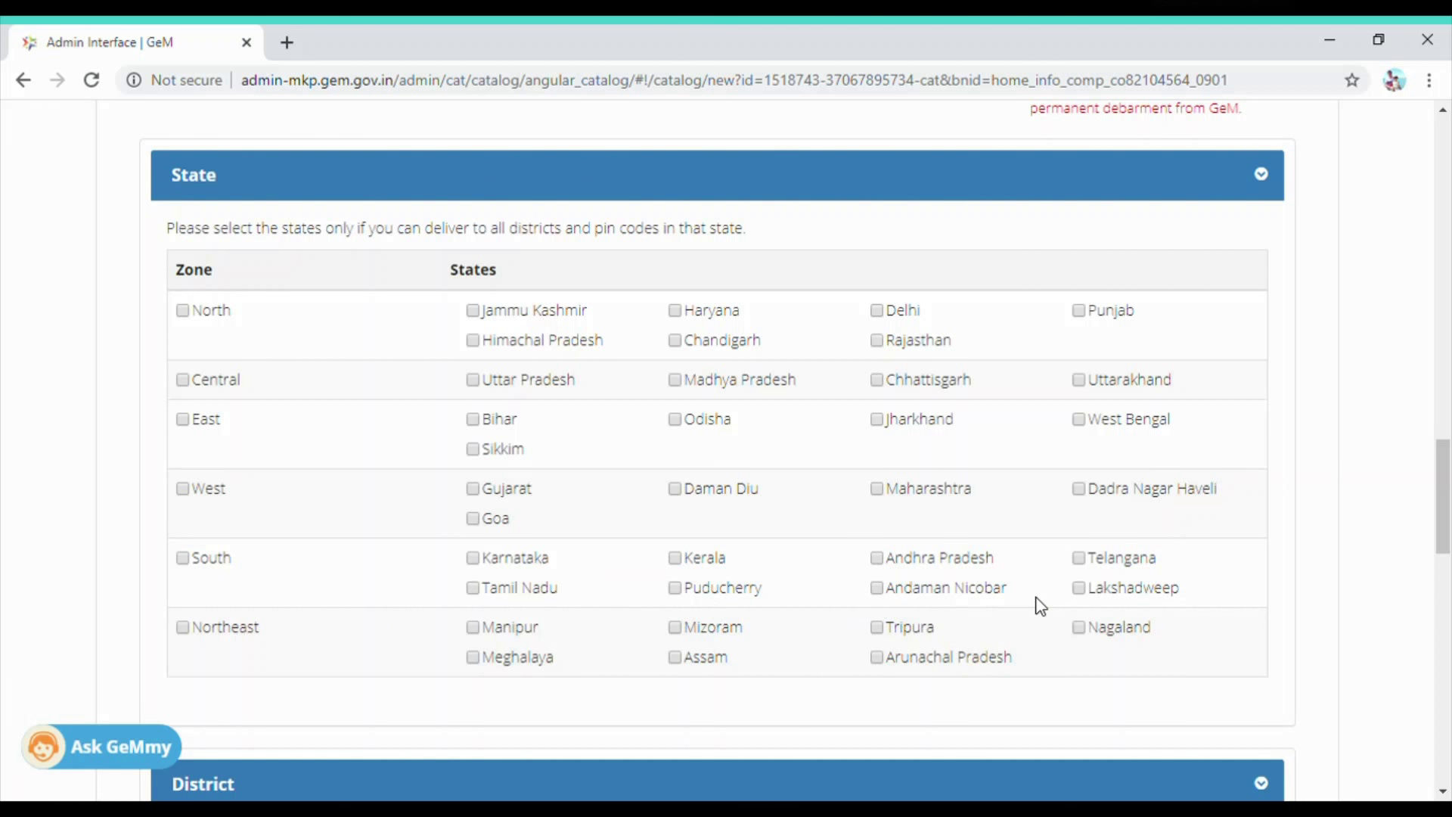
scroll(1039, 603, down, 5)
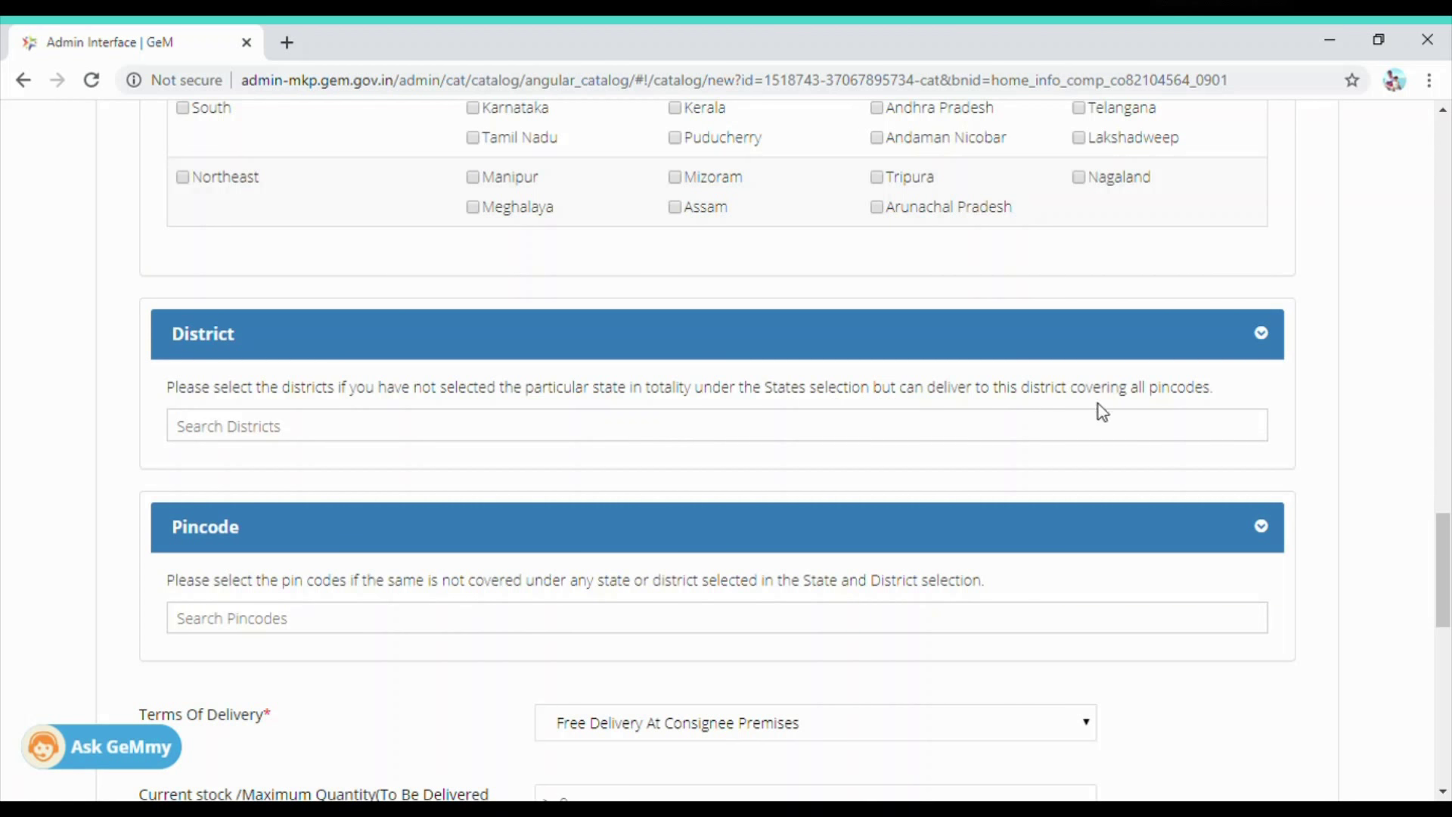
scroll(894, 489, down, 5)
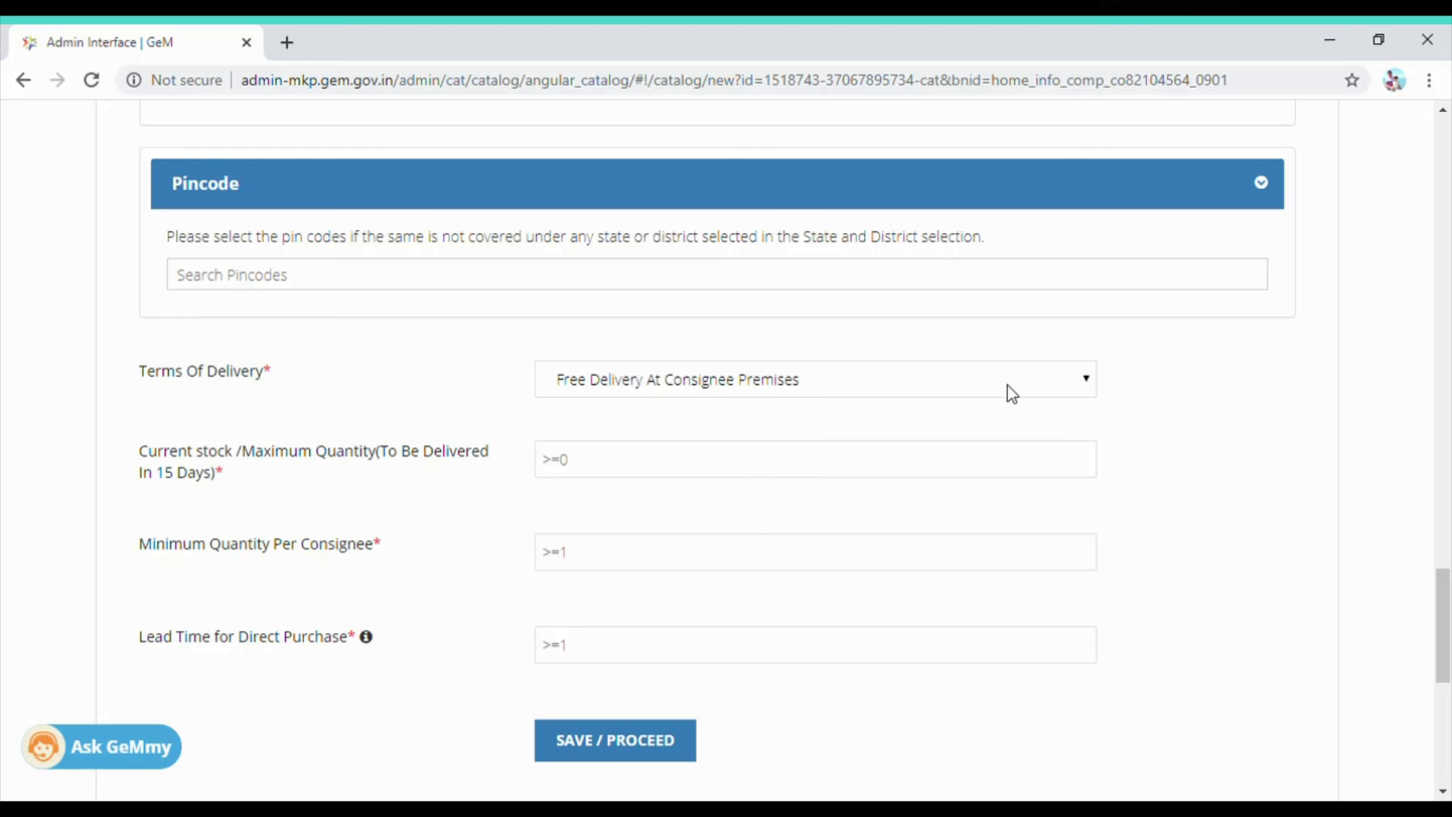
scroll(1158, 393, down, 2)
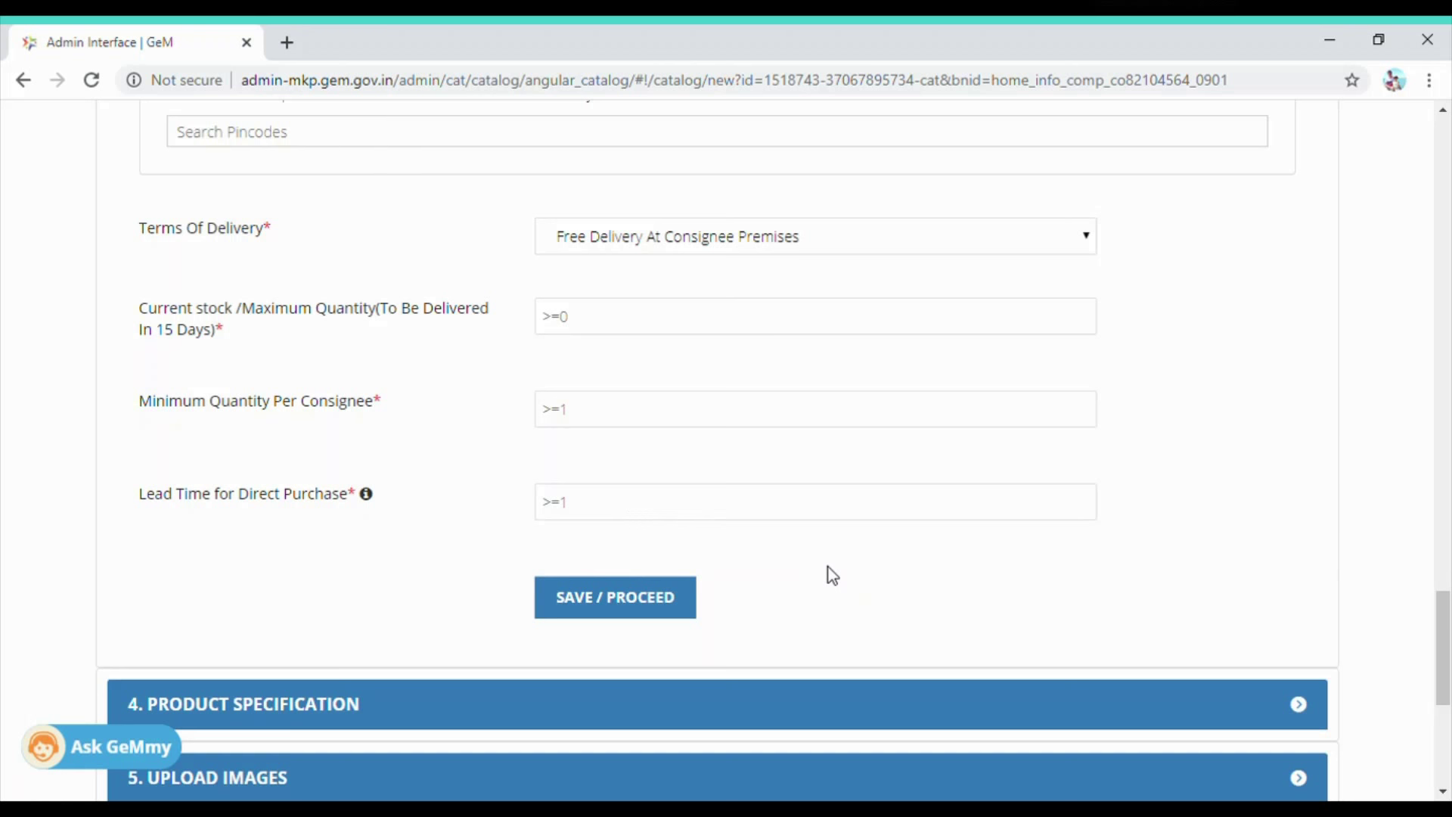
Expand the Product Specification section and review the printer's specifications from resolution through dimensions and weight.
scroll(832, 575, down, 3)
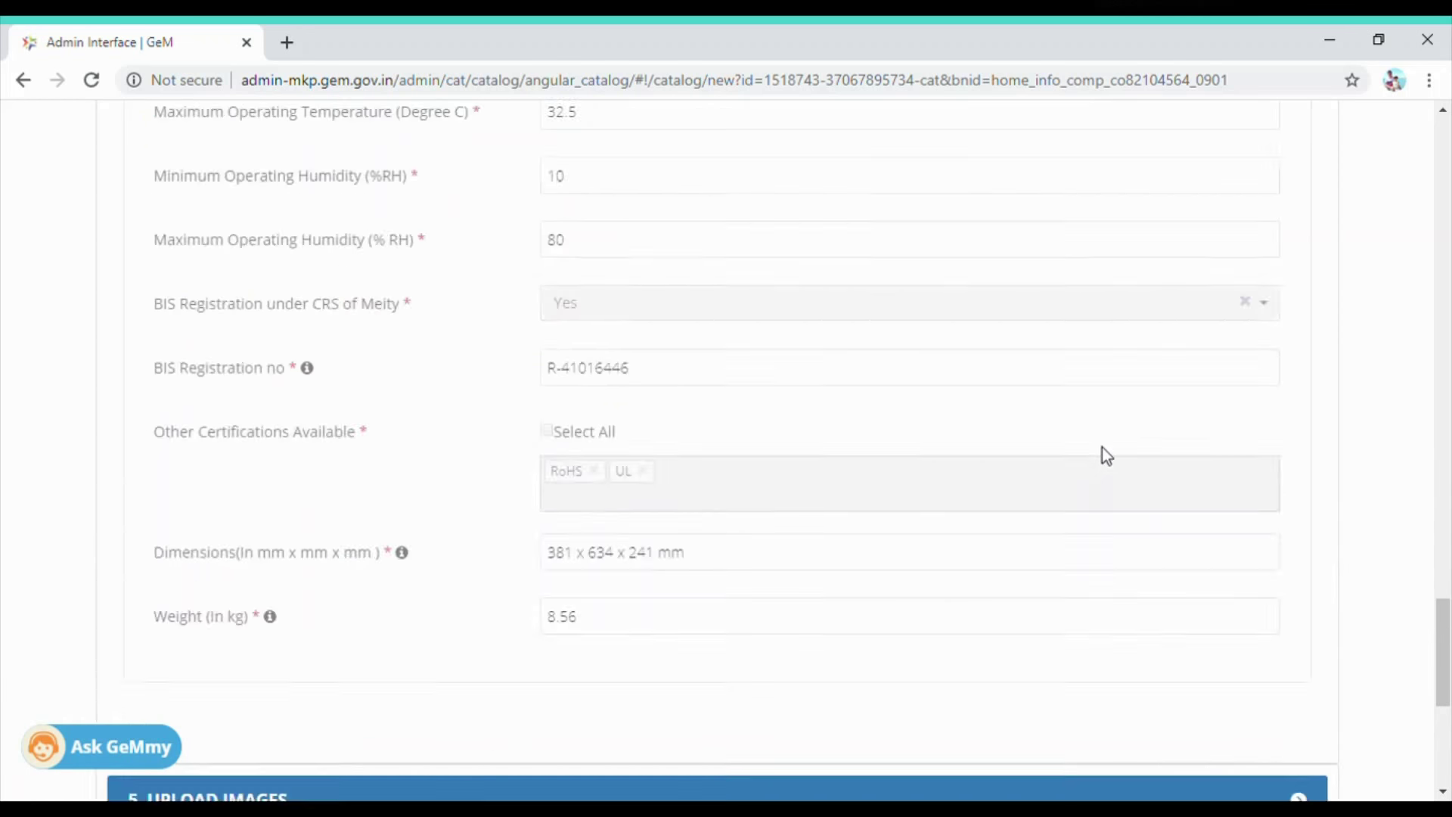
scroll(1101, 454, down, 8)
scroll(1102, 449, up, 8)
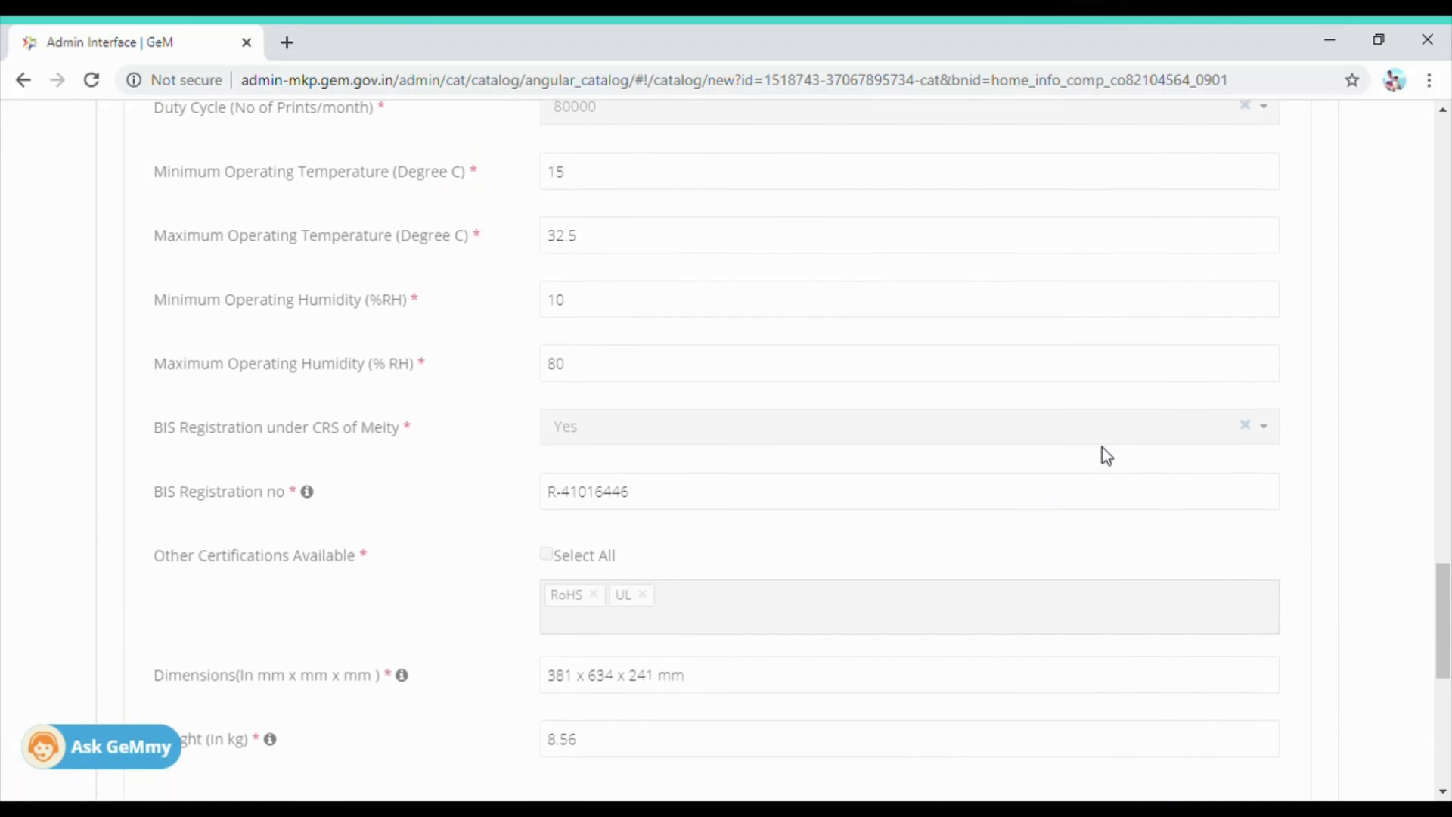
scroll(1101, 446, up, 8)
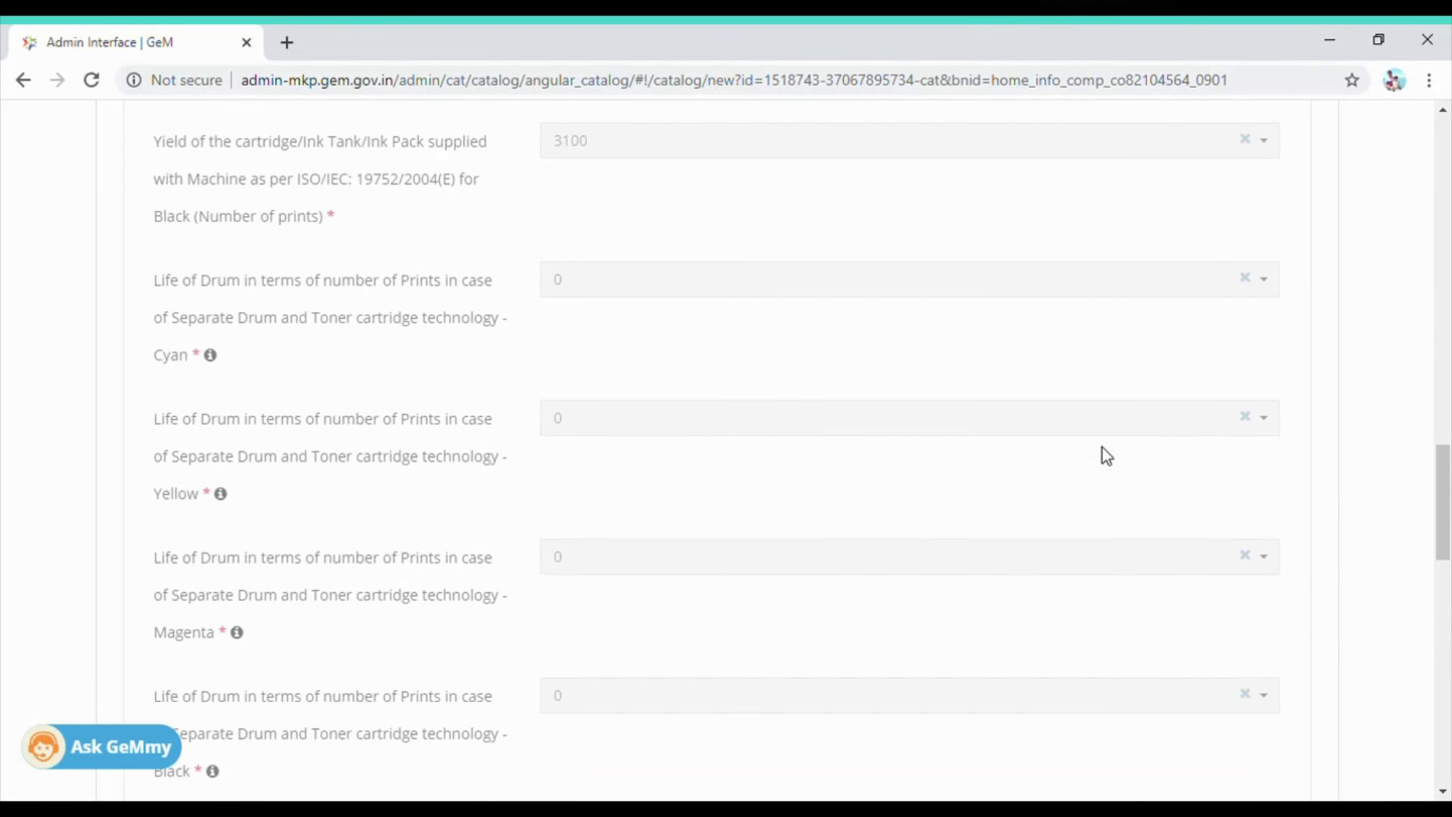
scroll(1105, 454, up, 6)
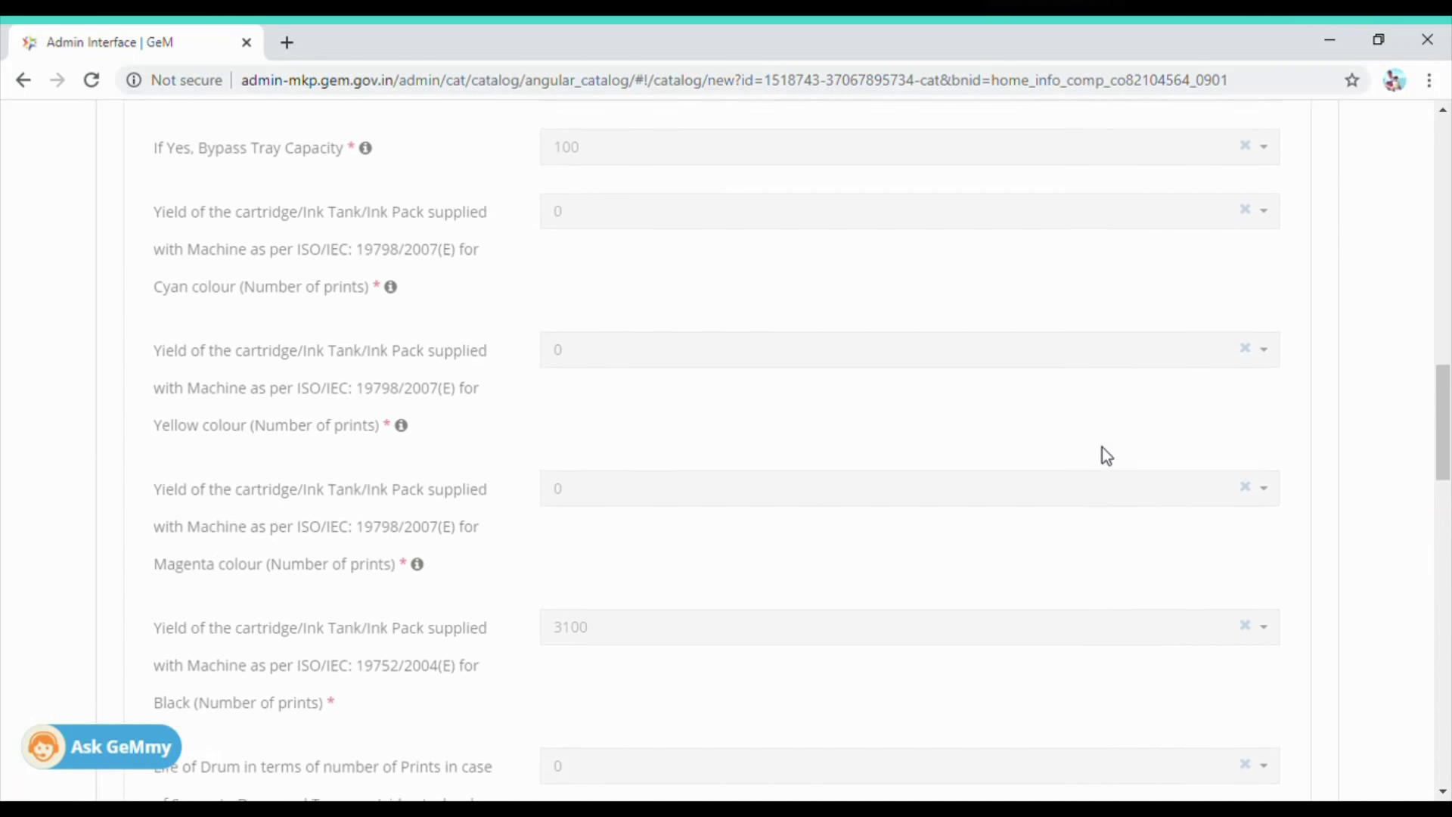
scroll(1102, 448, up, 5)
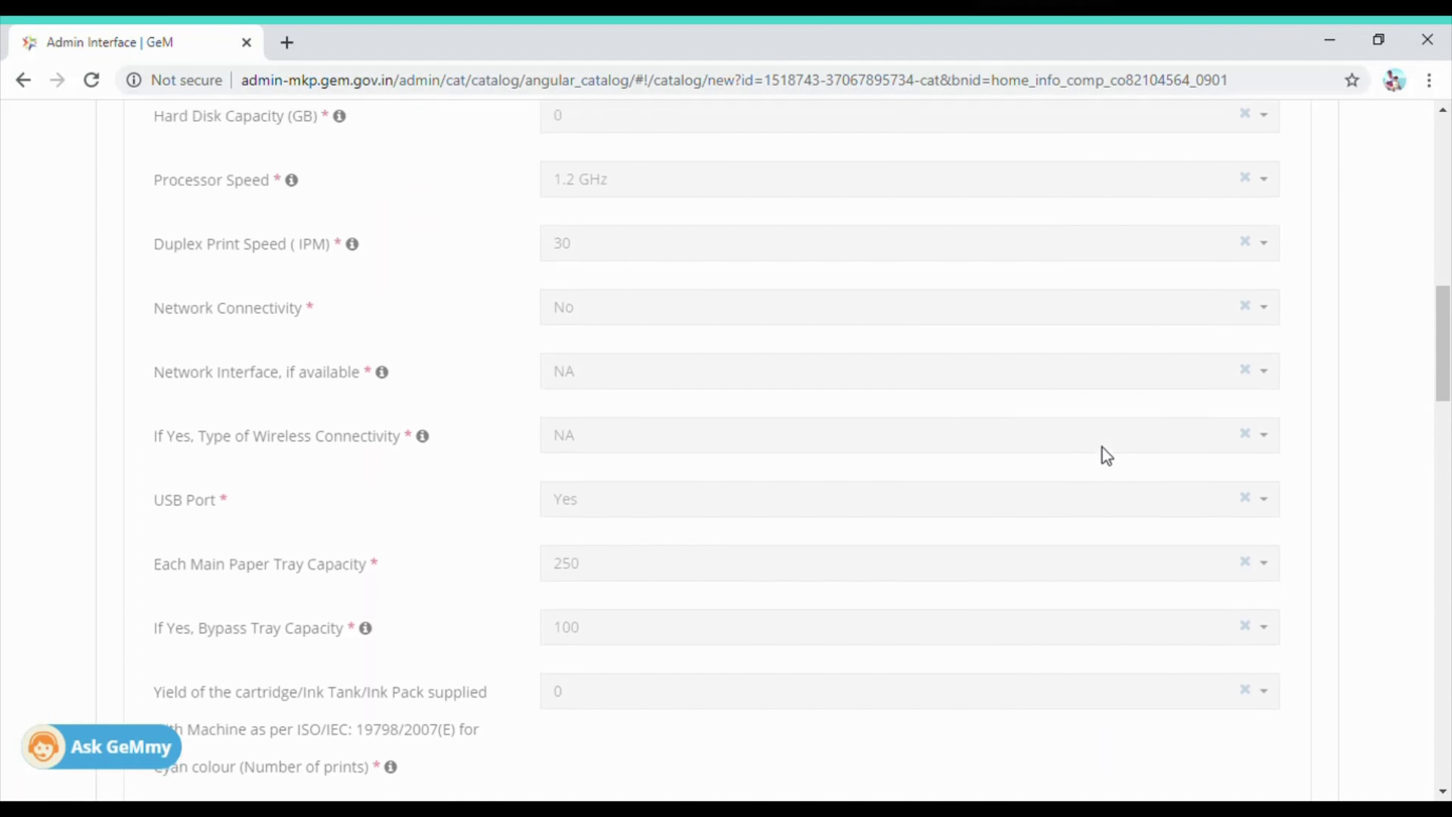
scroll(1106, 454, up, 3)
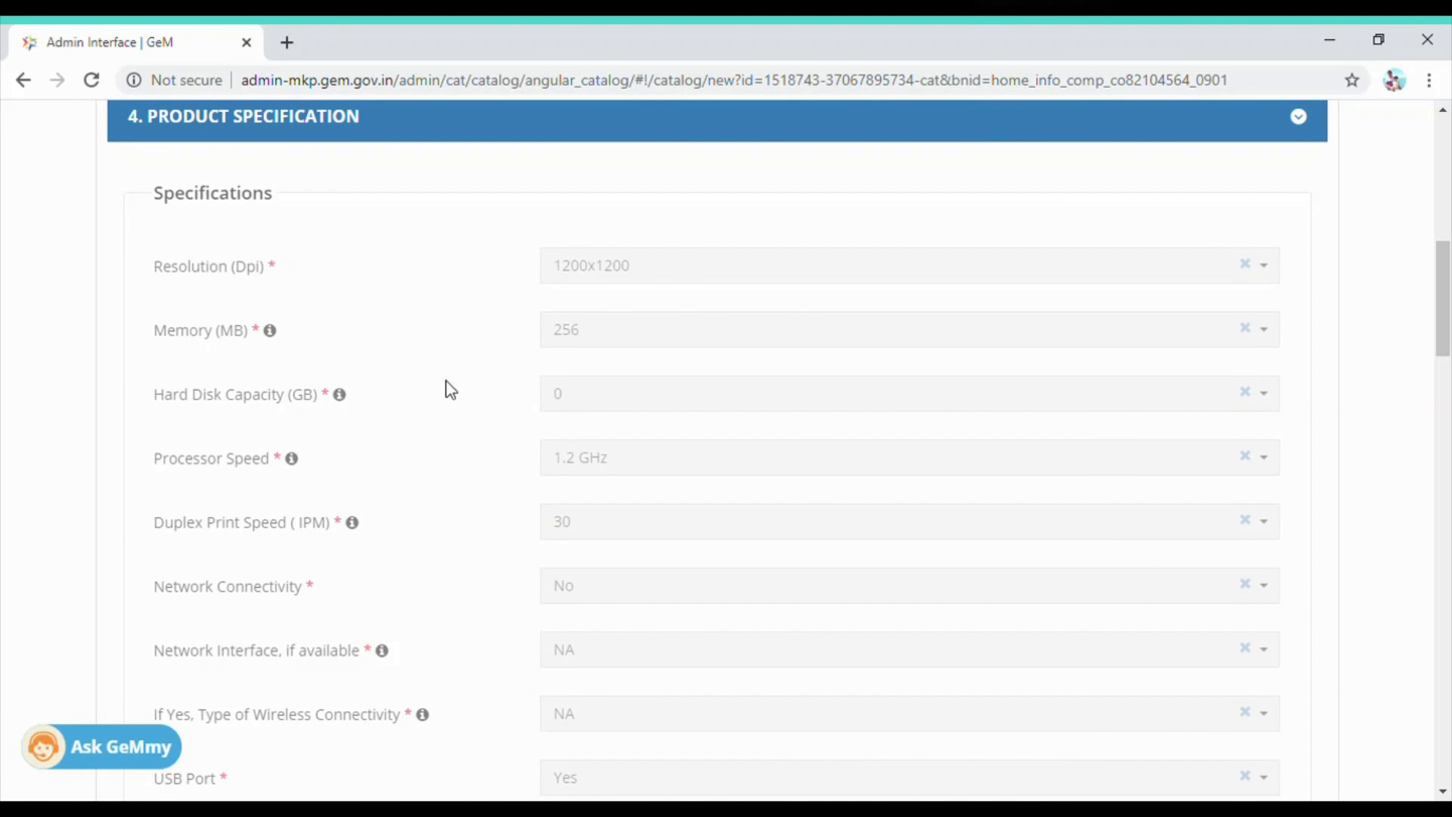
scroll(805, 279, down, 15)
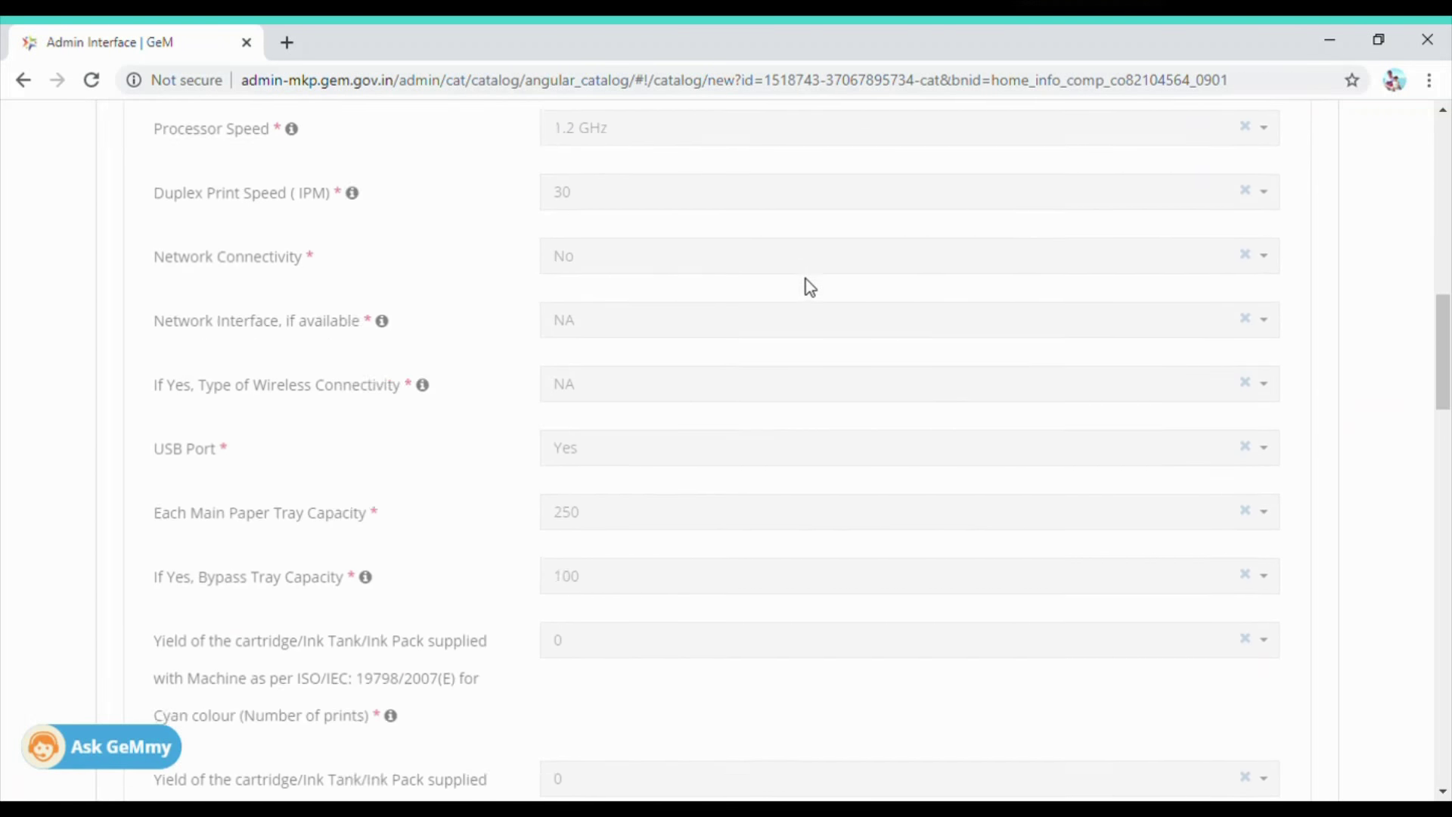
scroll(806, 280, down, 15)
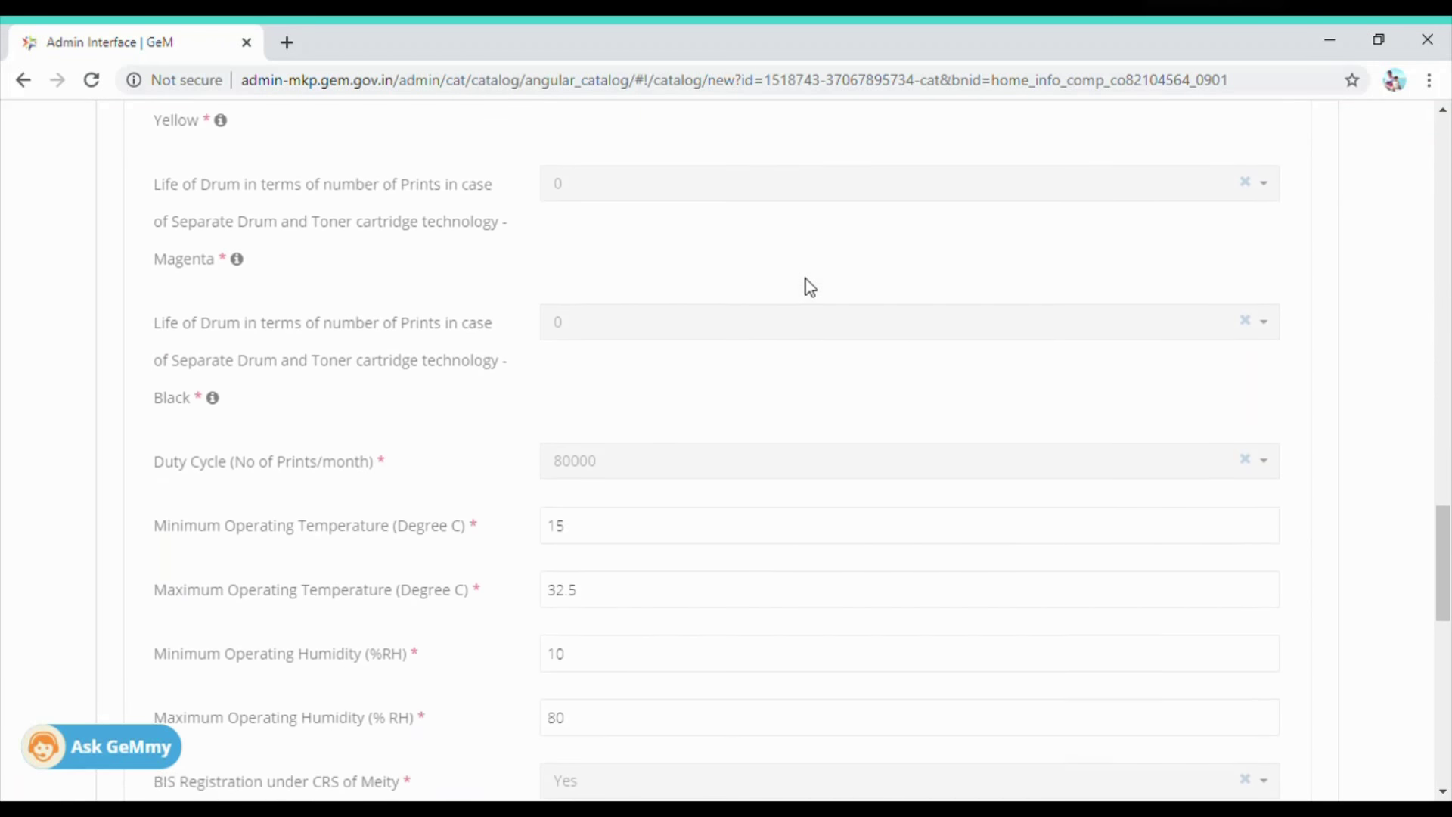
Expand the Upload Images section, view the product images and check the offering's section progress.
scroll(808, 285, down, 1)
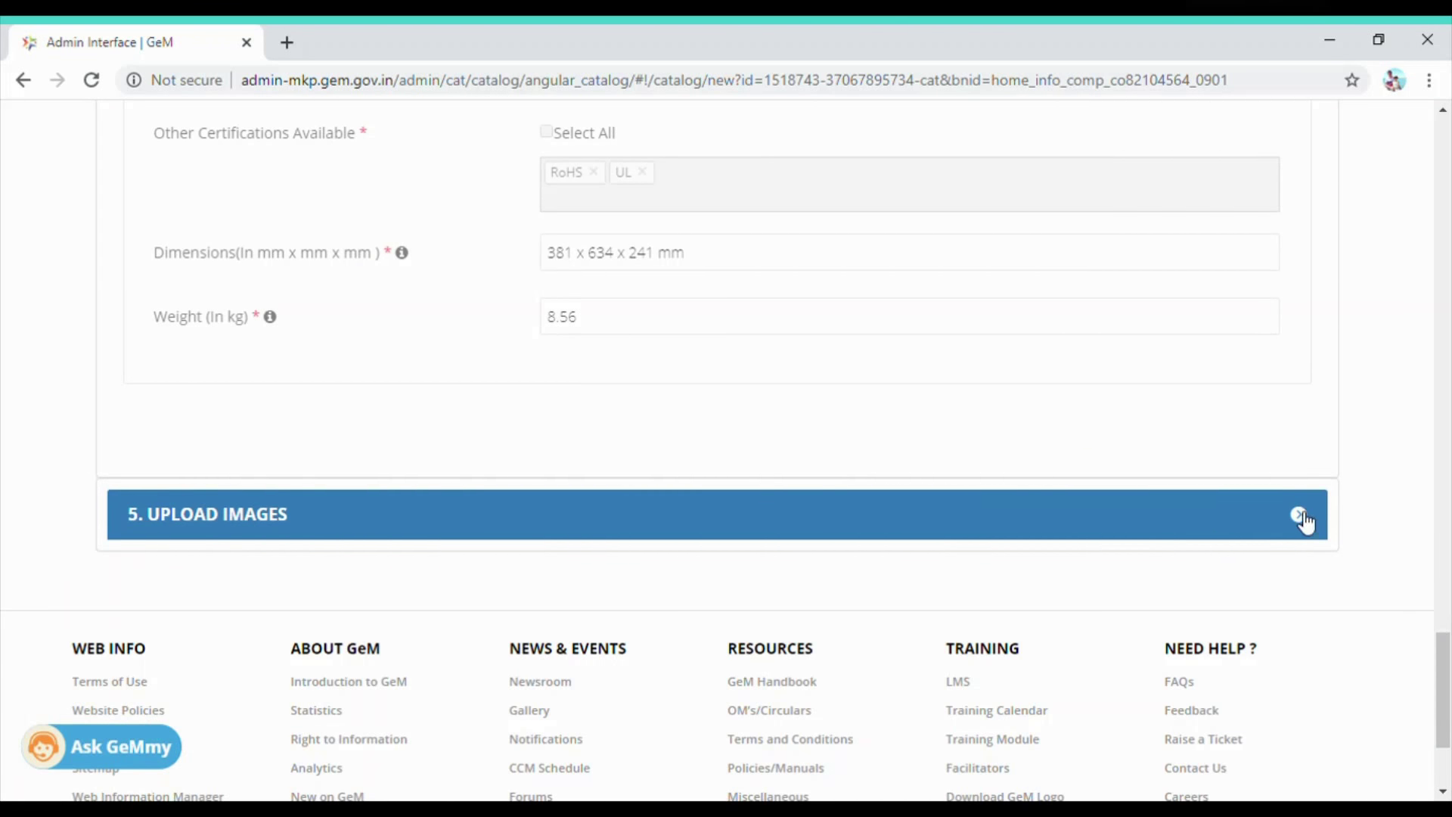
click(1006, 495)
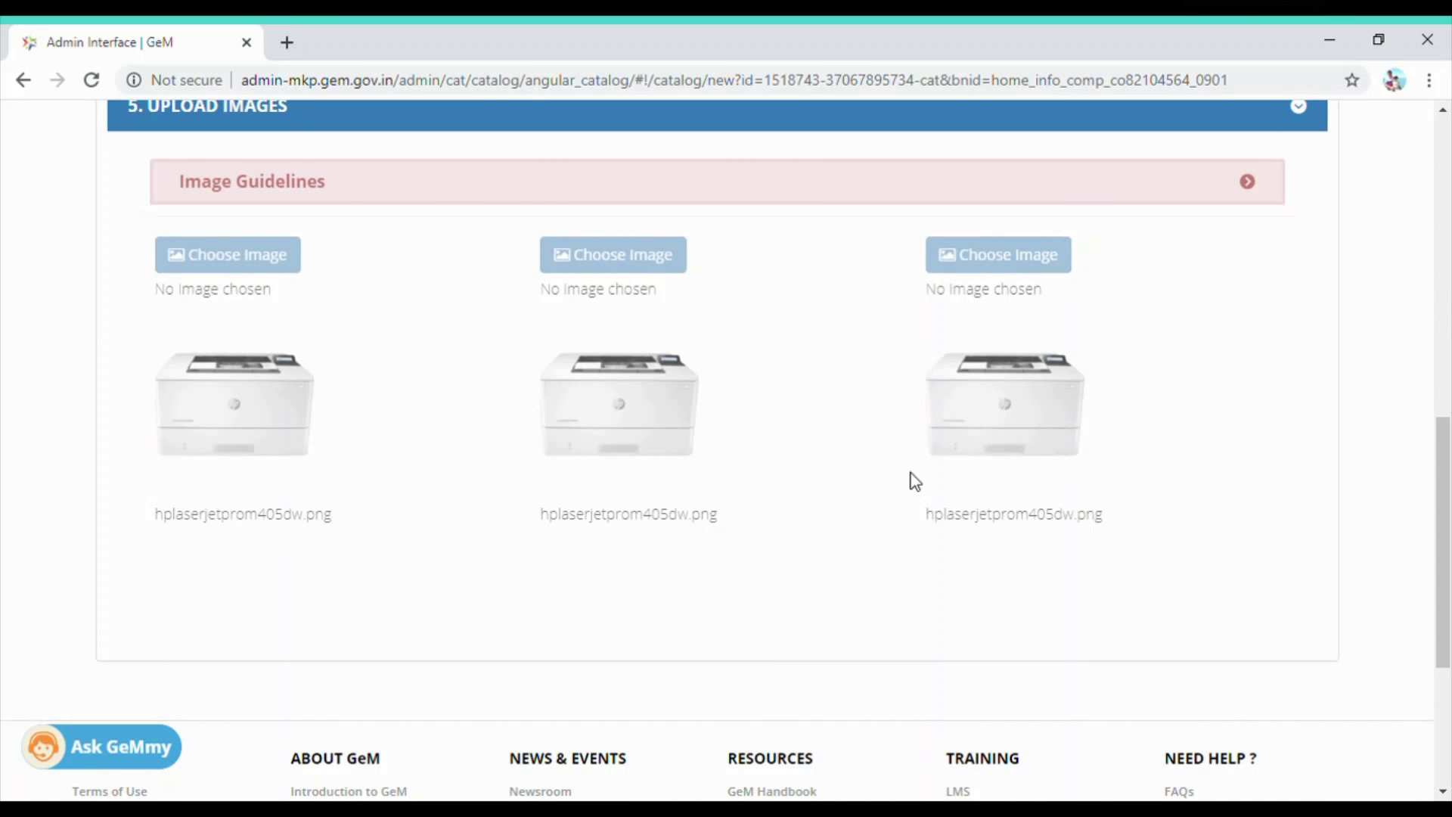
scroll(907, 479, down, 4)
scroll(915, 481, up, 15)
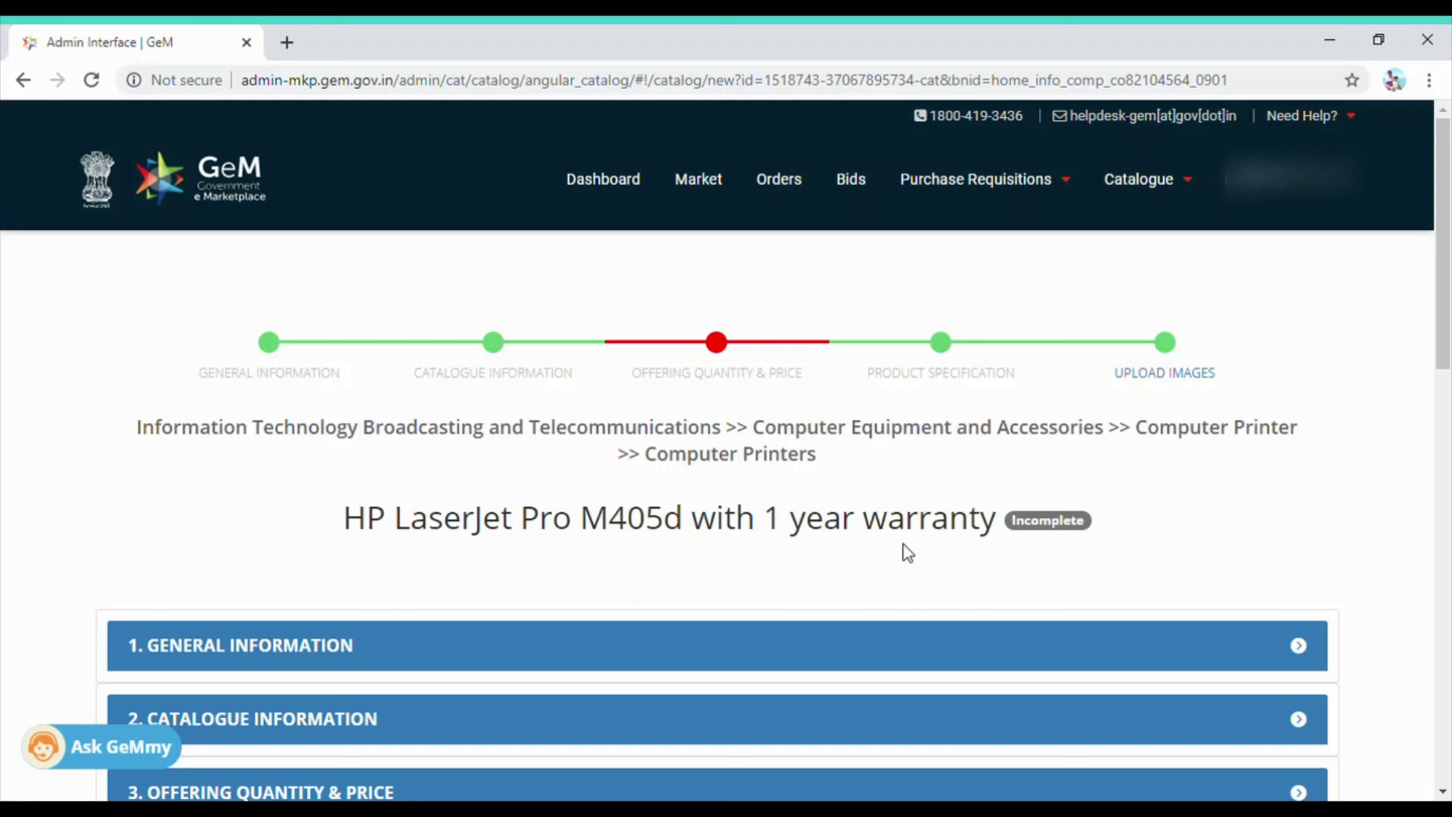
scroll(821, 522, down, 3)
scroll(821, 522, up, 1)
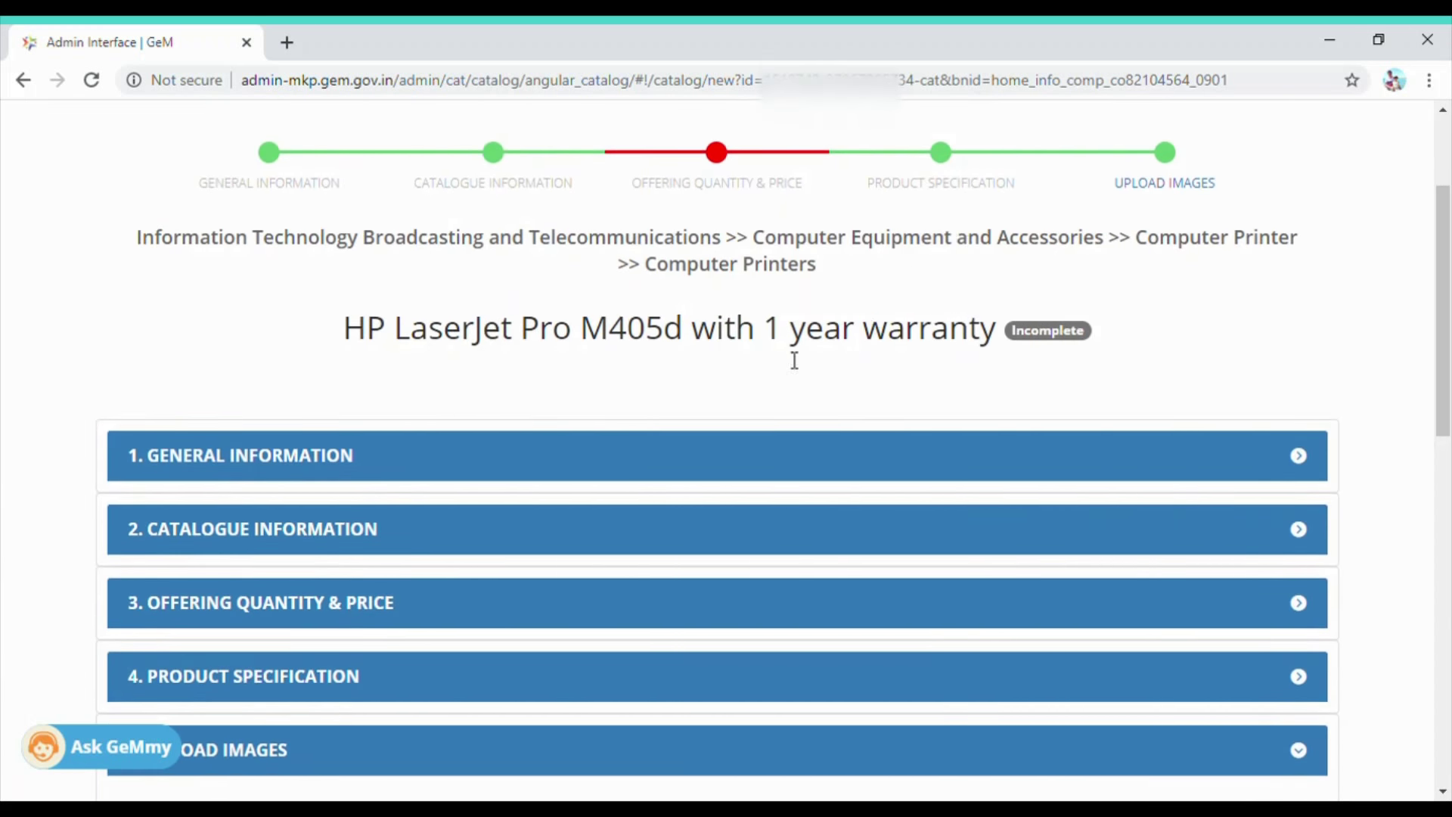
Reopen Offering Quantity & Price and review its authorization details, MRP, offer price and remaining fields.
click(613, 605)
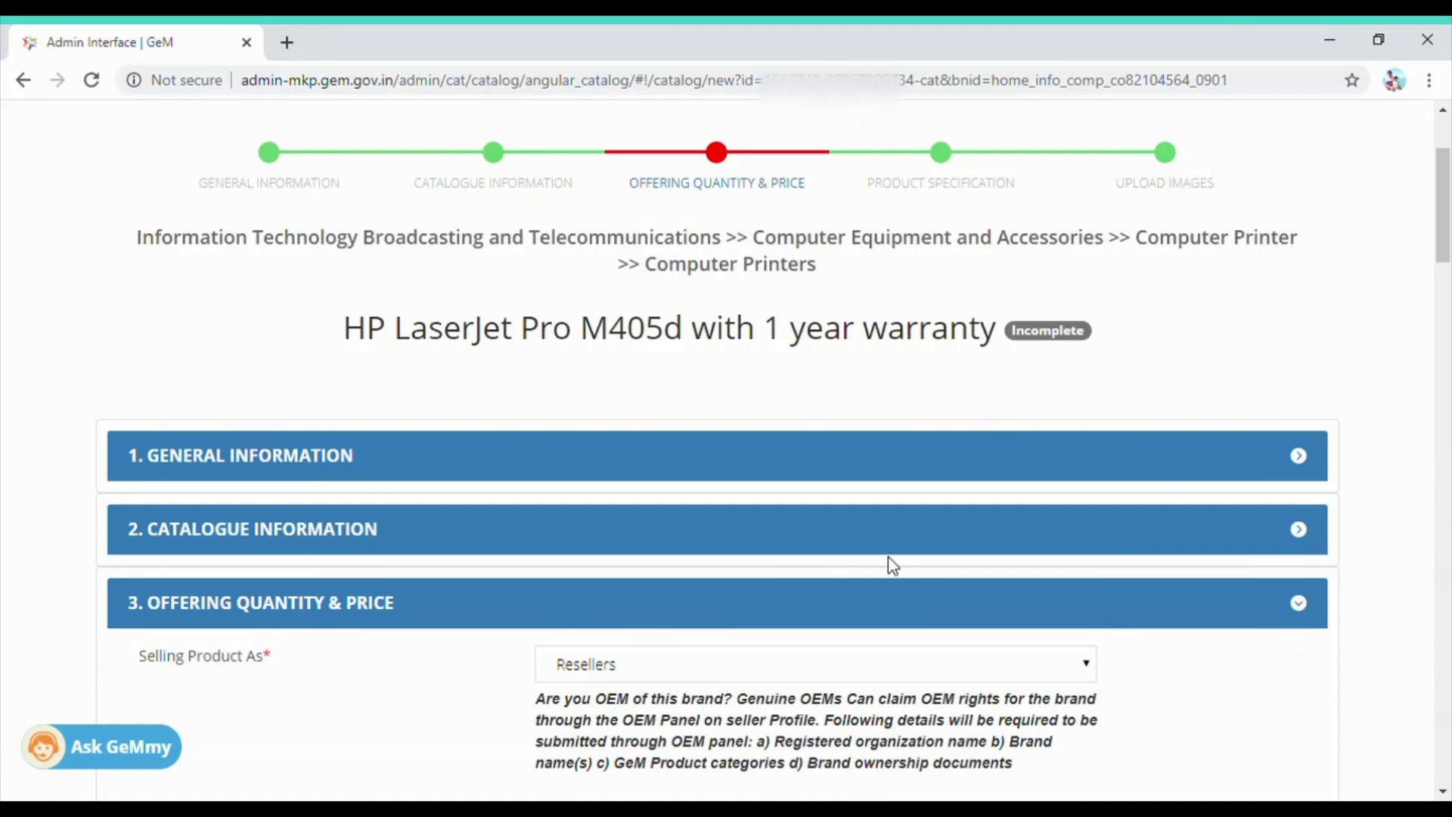
scroll(888, 564, down, 6)
scroll(887, 564, down, 3)
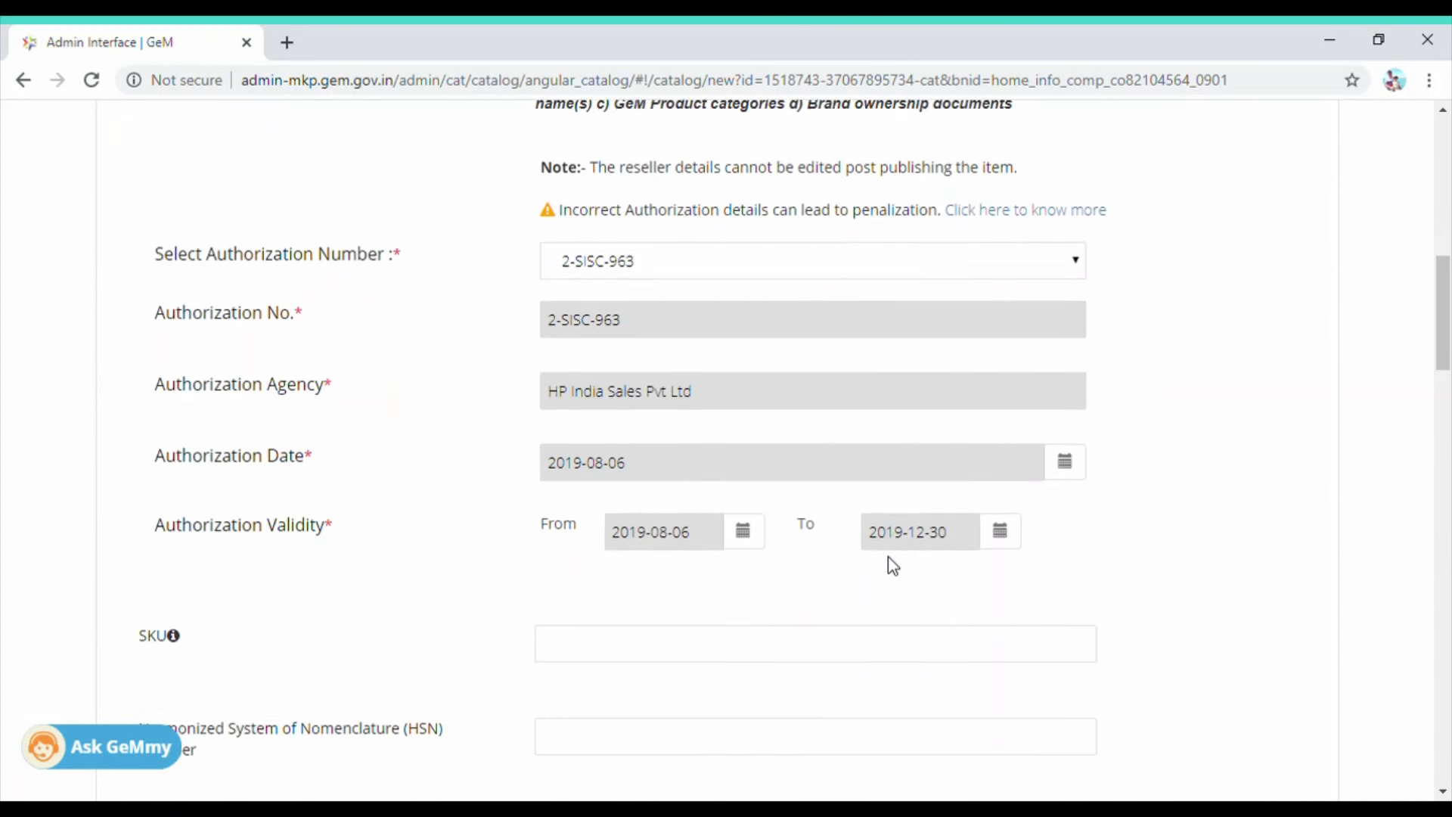
scroll(888, 558, down, 3)
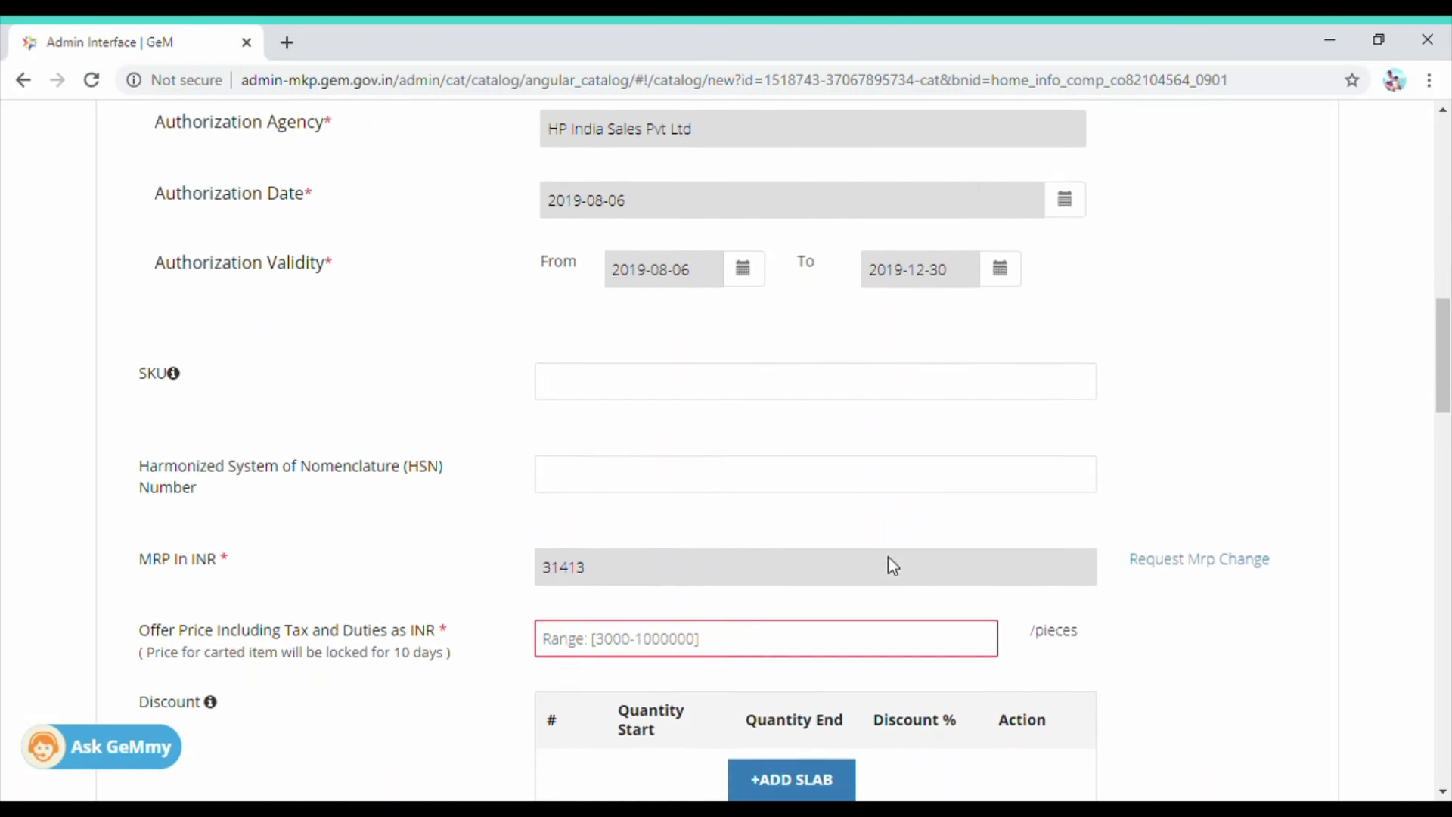
scroll(888, 557, down, 1)
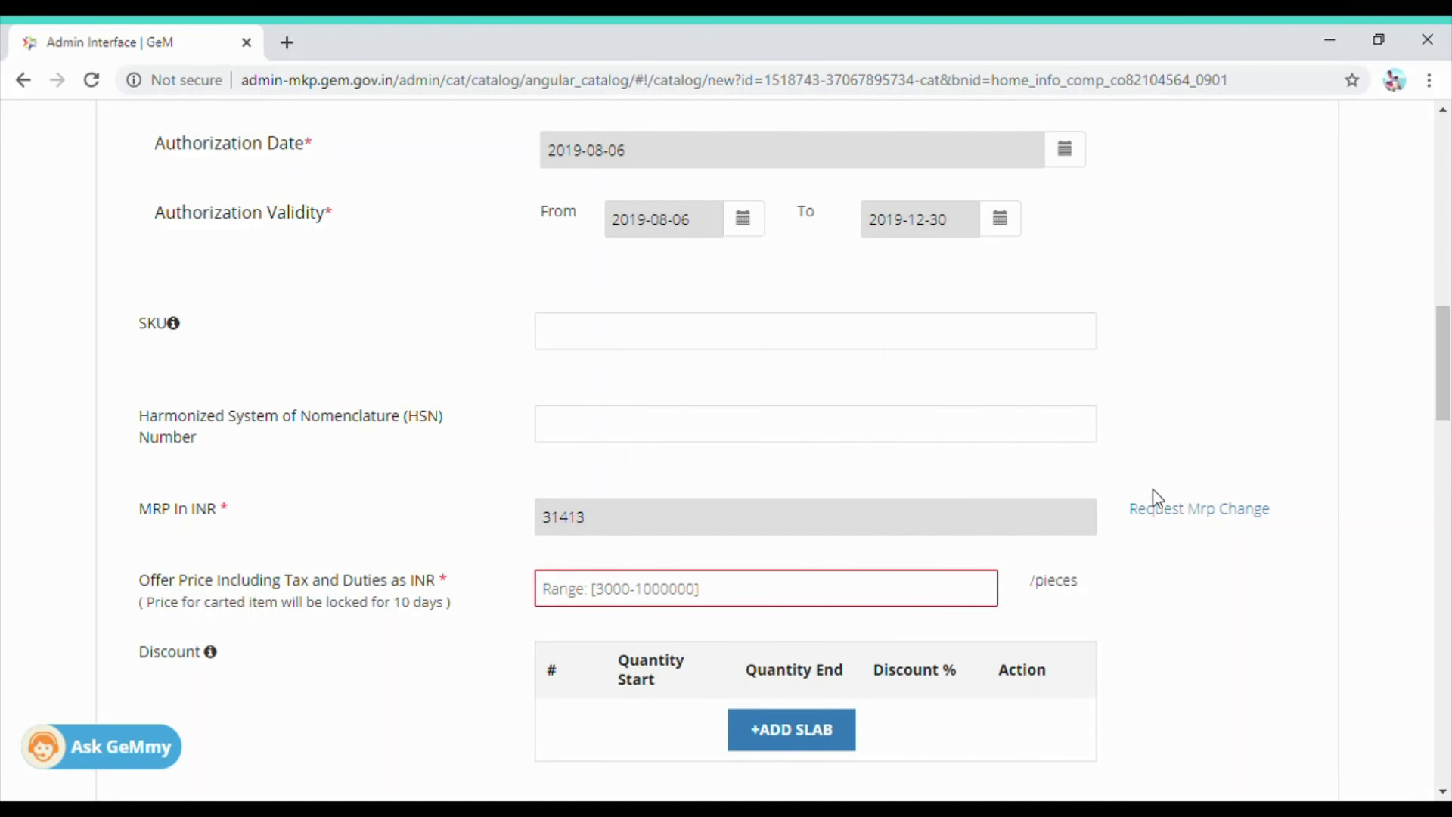
scroll(1157, 499, down, 6)
scroll(1157, 499, up, 10)
scroll(1157, 499, up, 8)
scroll(1156, 499, up, 3)
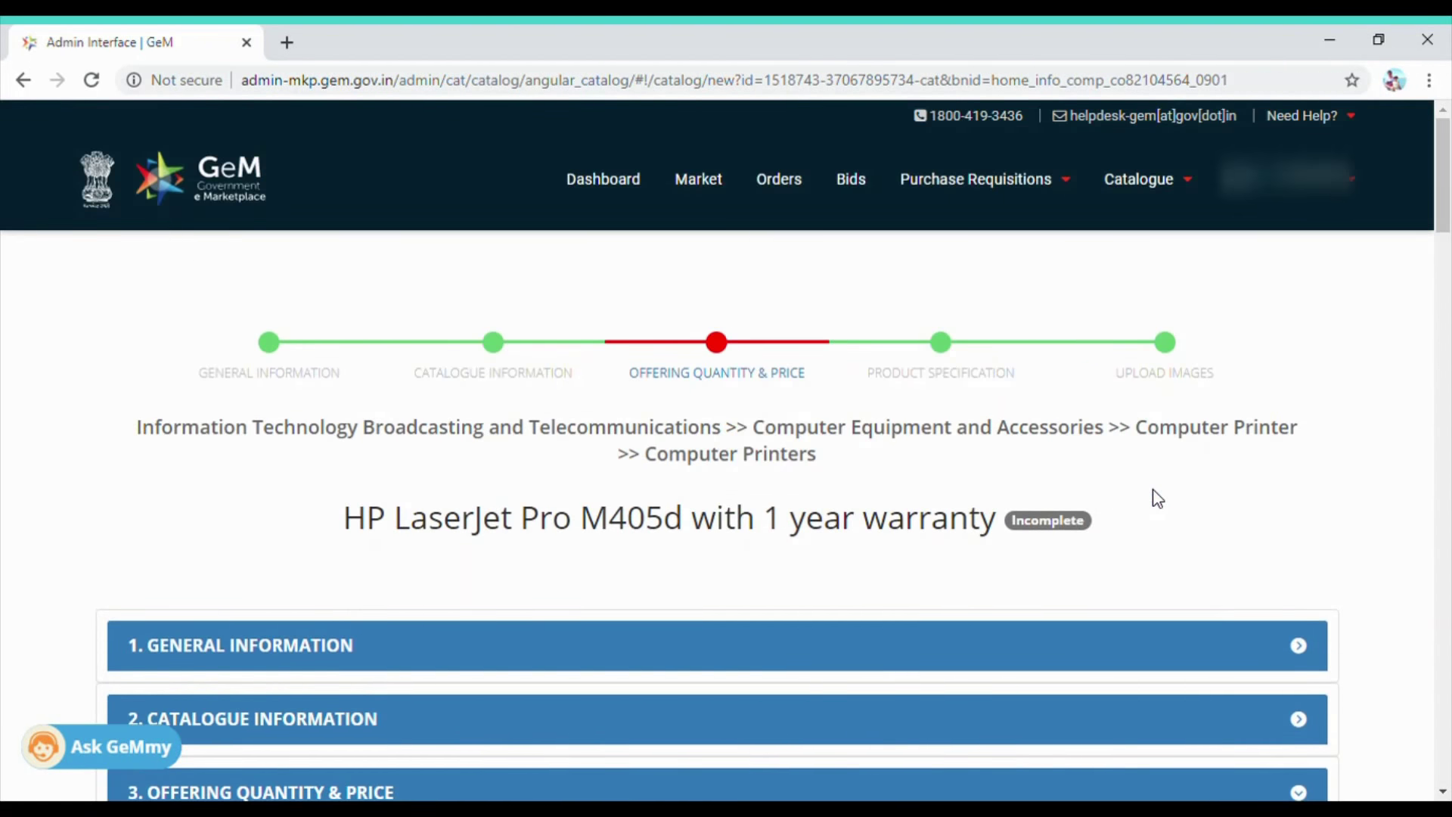